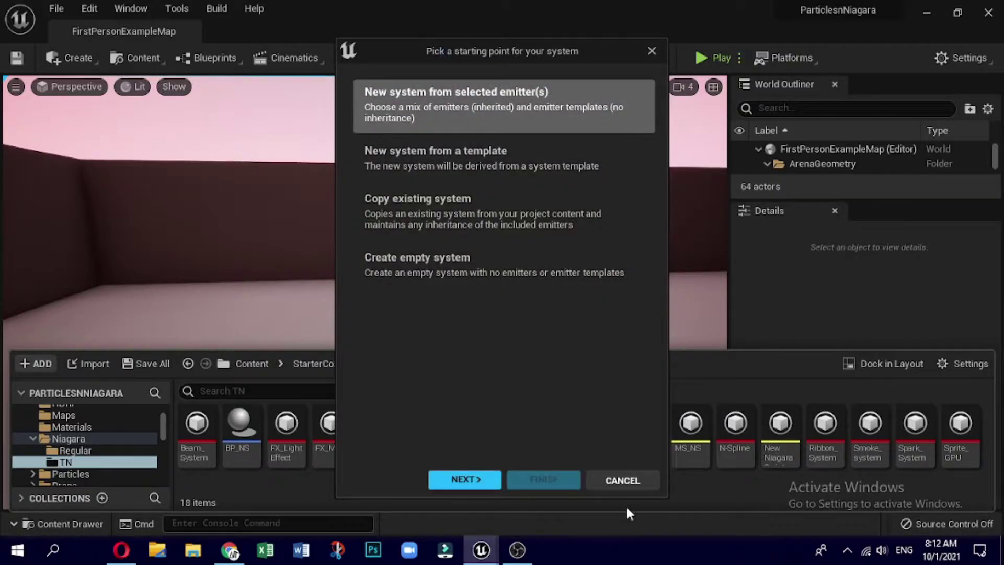
Create a new Niagara system from the Fountain template and name it FX_DM.
left_click(461, 479)
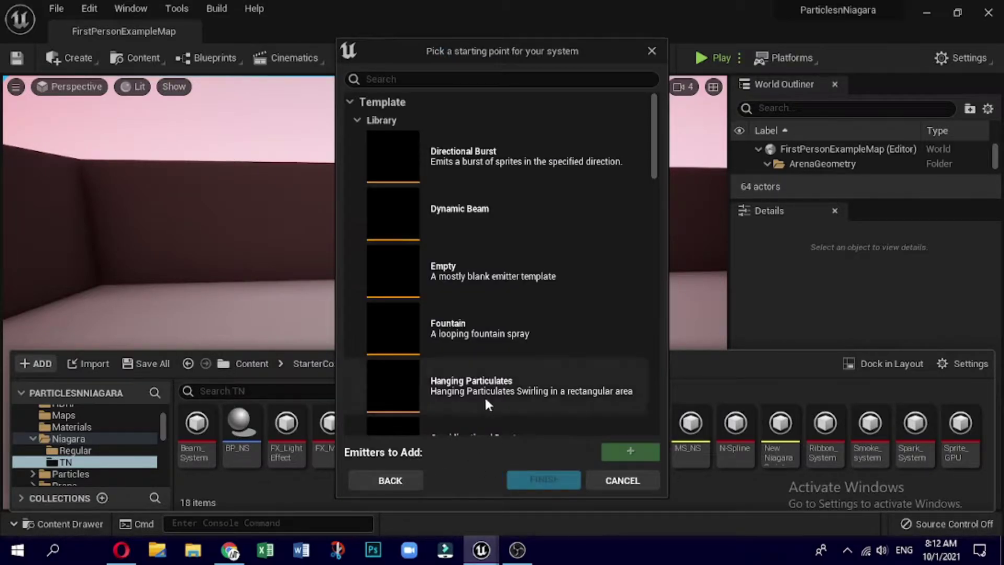
left_click(519, 343)
left_click(632, 450)
left_click(531, 479)
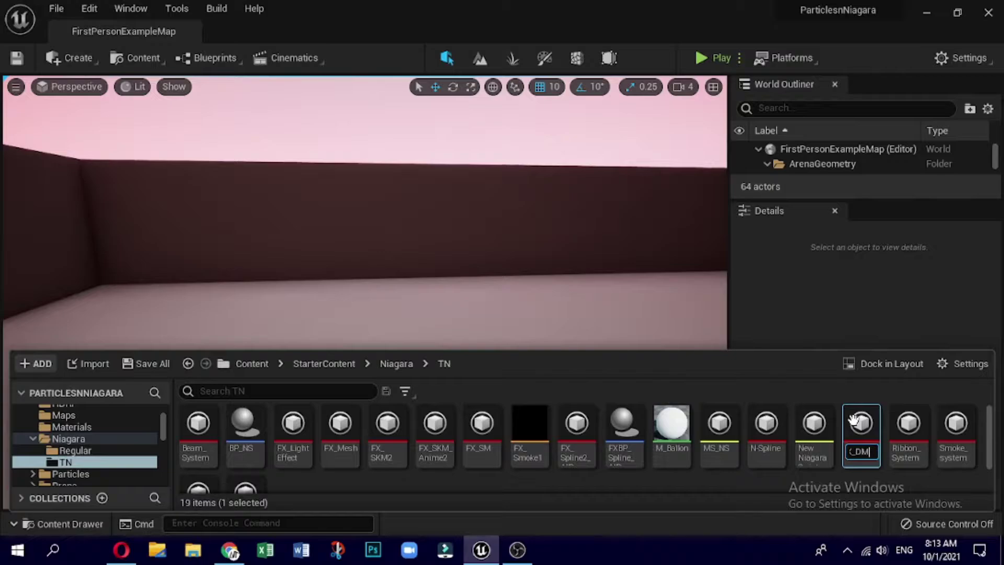
key("Return")
Open FX_DM and dock its editor tab beside the level map.
double_click(294, 424)
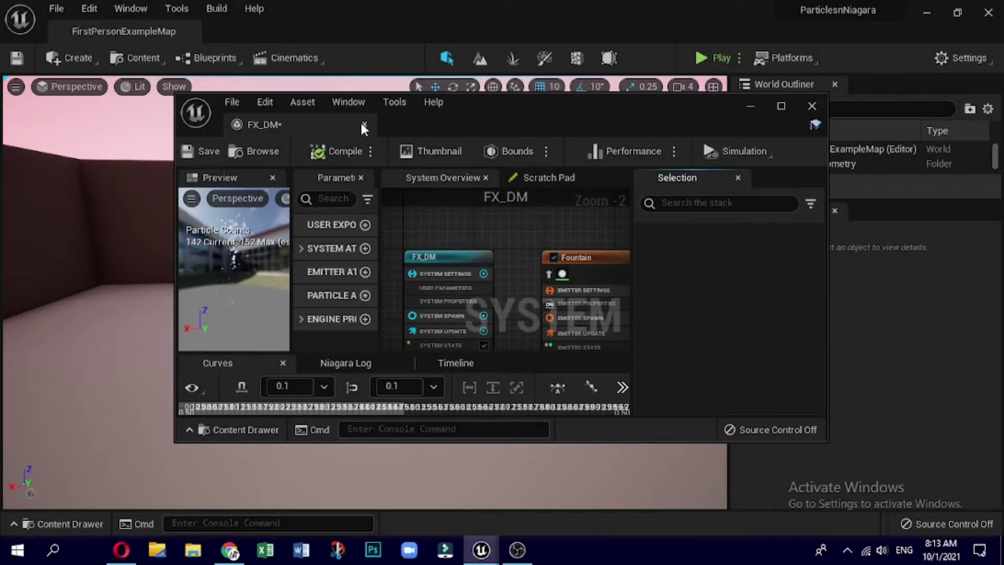
left_click_drag(360, 121, 244, 34)
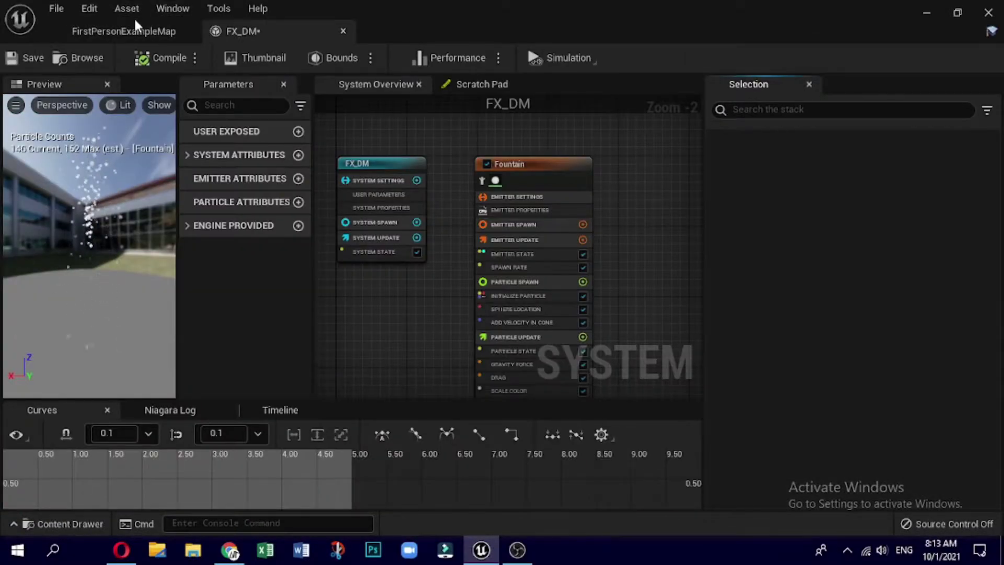
left_click(130, 31)
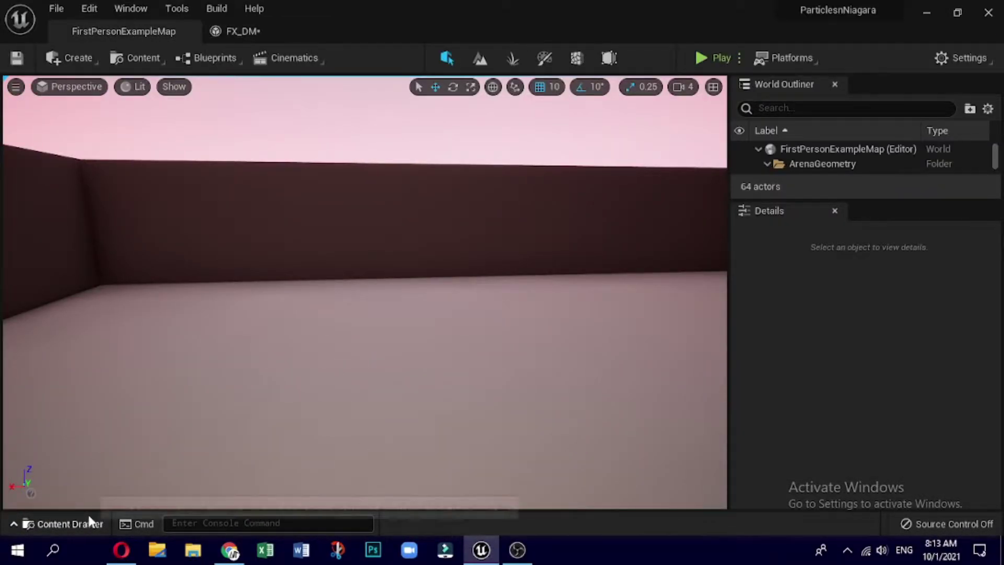
In the Content Drawer's TN folder, create a new Material asset named M_DM.
left_click(70, 523)
scroll(361, 479, "down", 1)
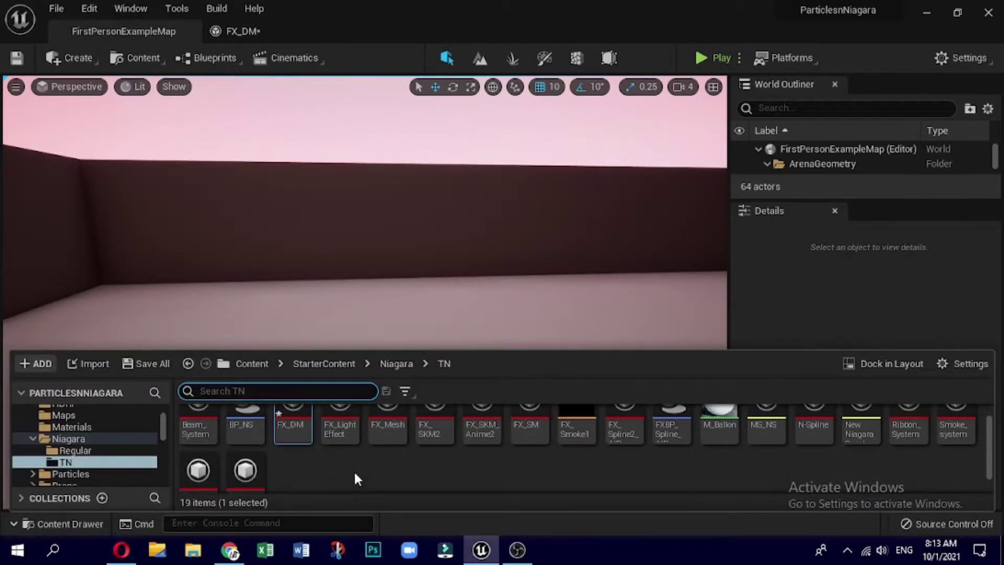
right_click(335, 463)
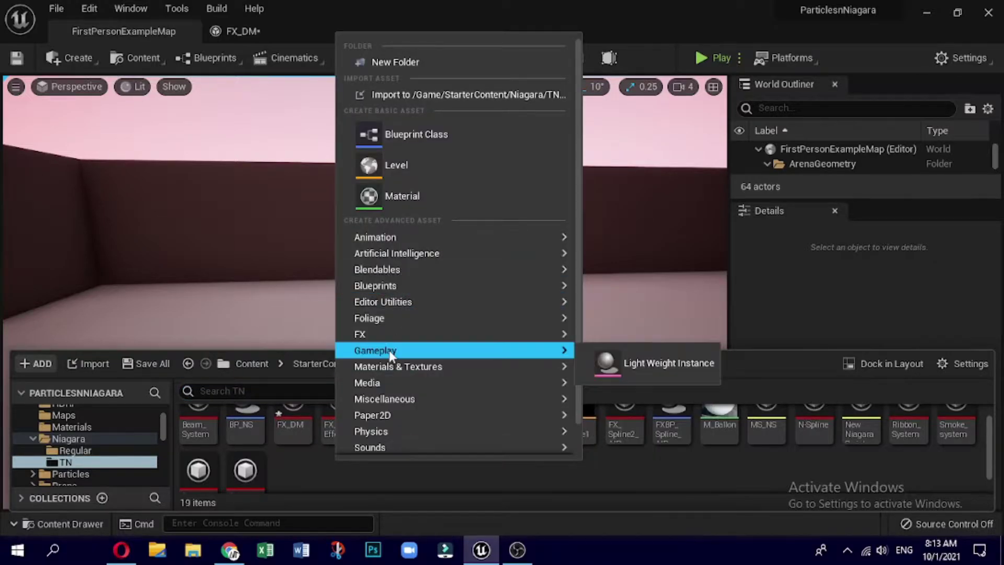
left_click(431, 193)
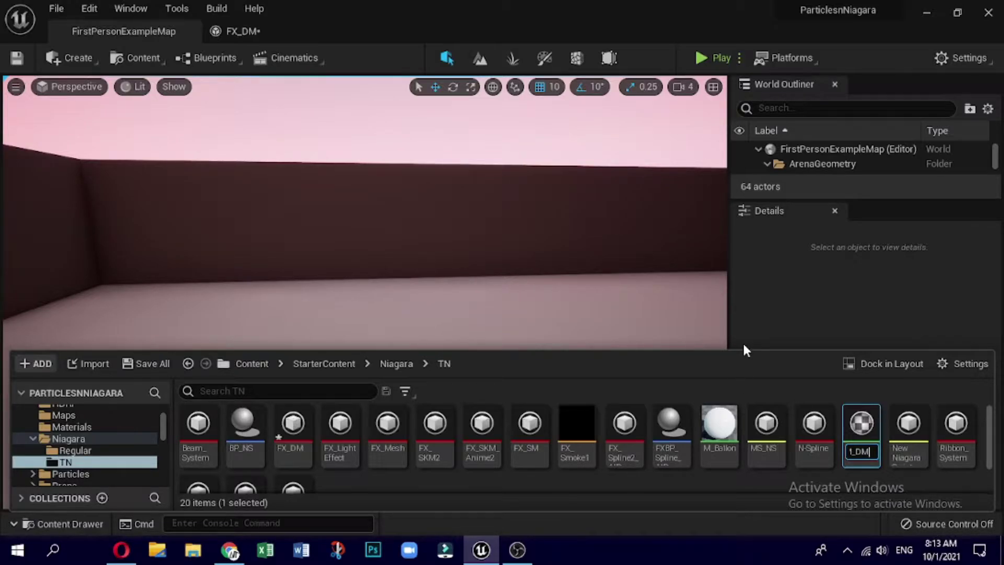
key("Return")
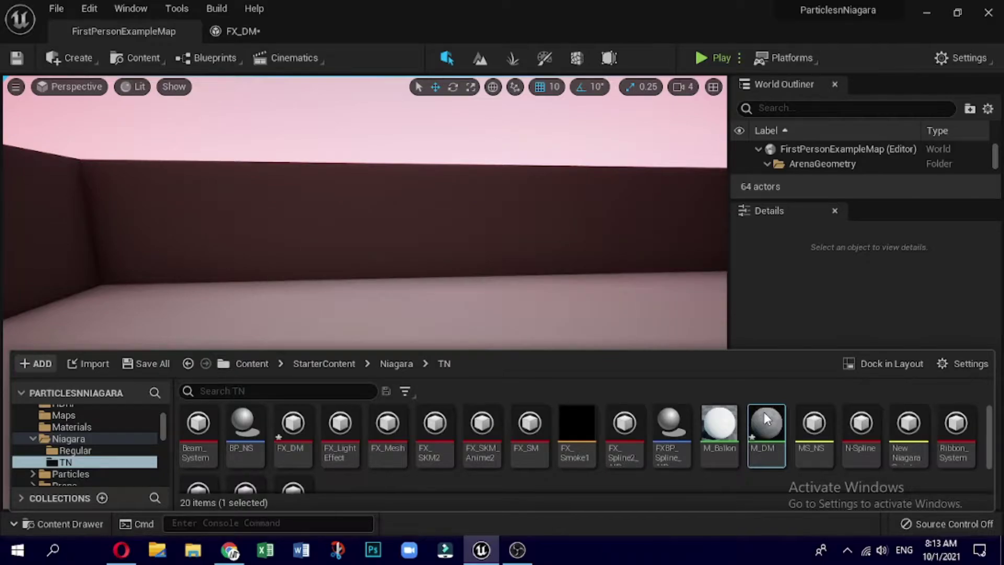
Open M_DM, then open DefaultSpriteMaterial from FX_DM's Fountain Sprite Renderer to study it.
double_click(764, 419)
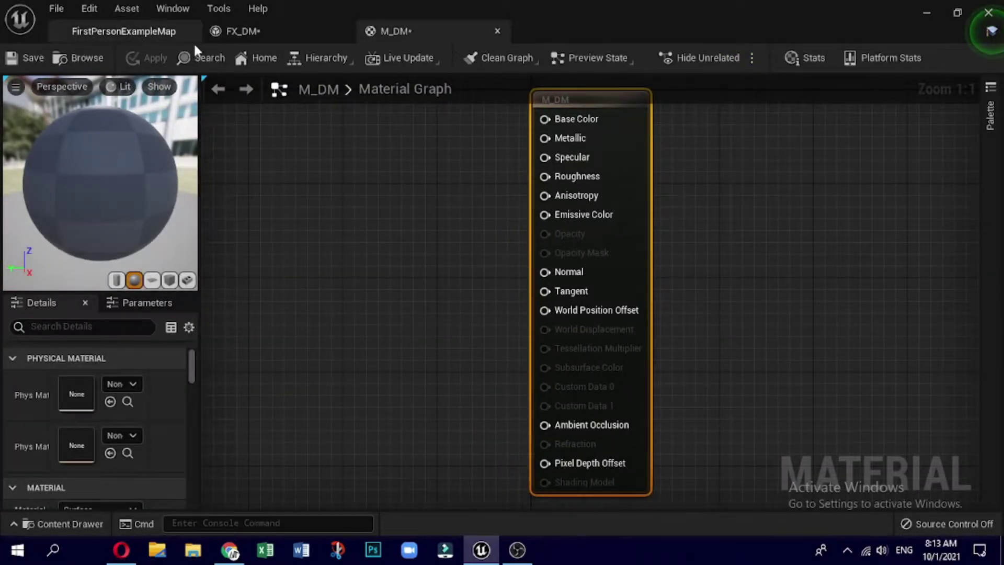
left_click(286, 36)
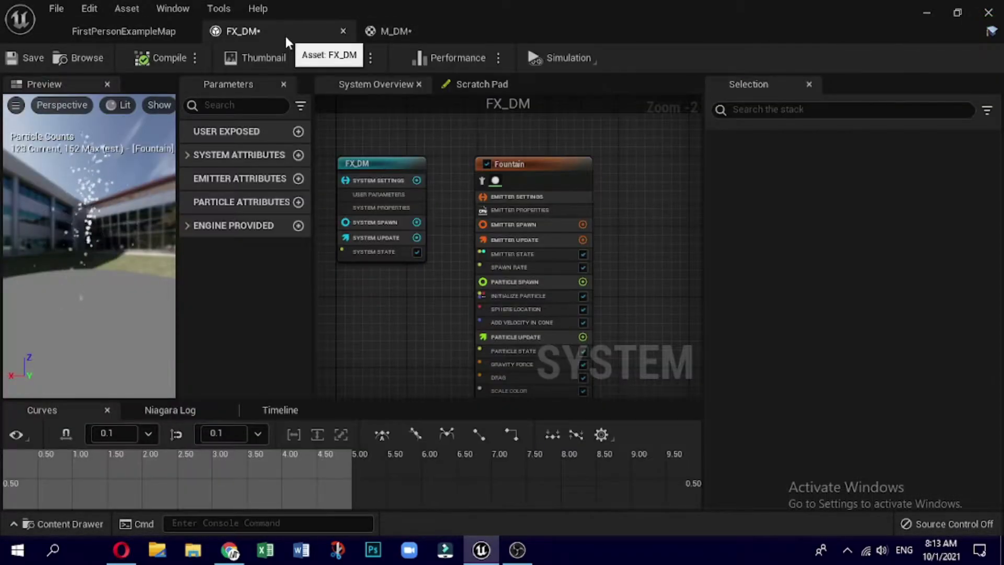
right_click_drag(658, 292, 636, 203)
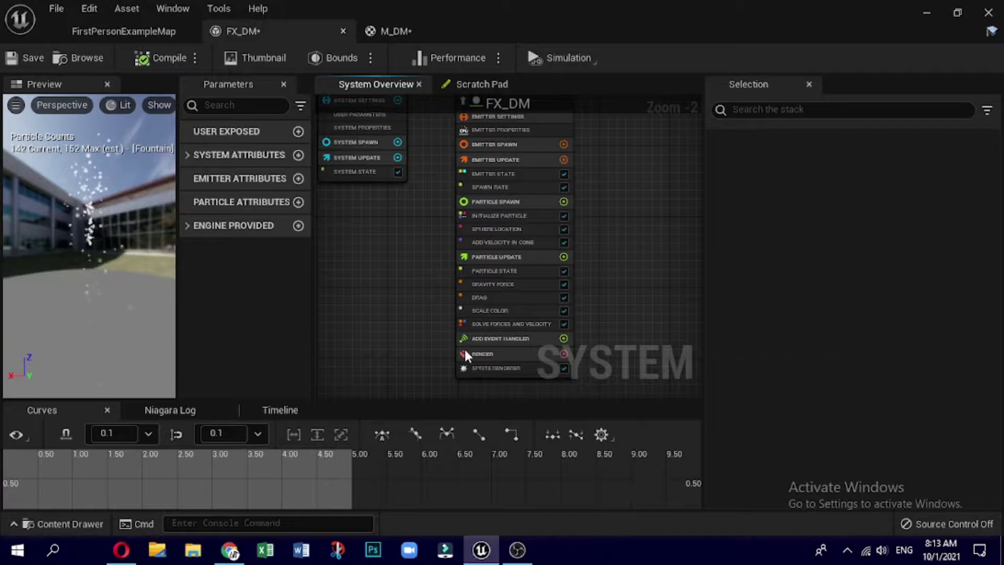
left_click(490, 367)
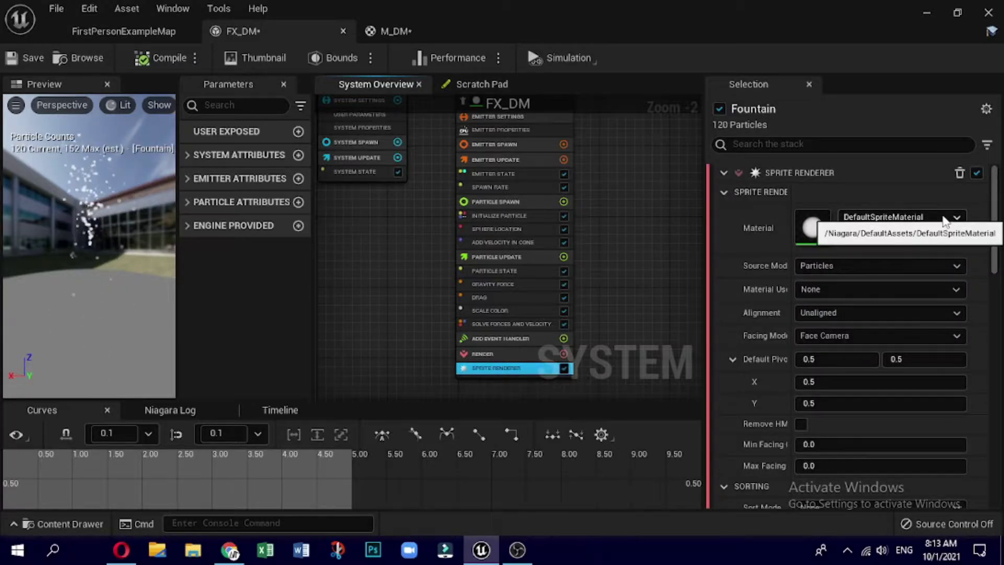
double_click(812, 228)
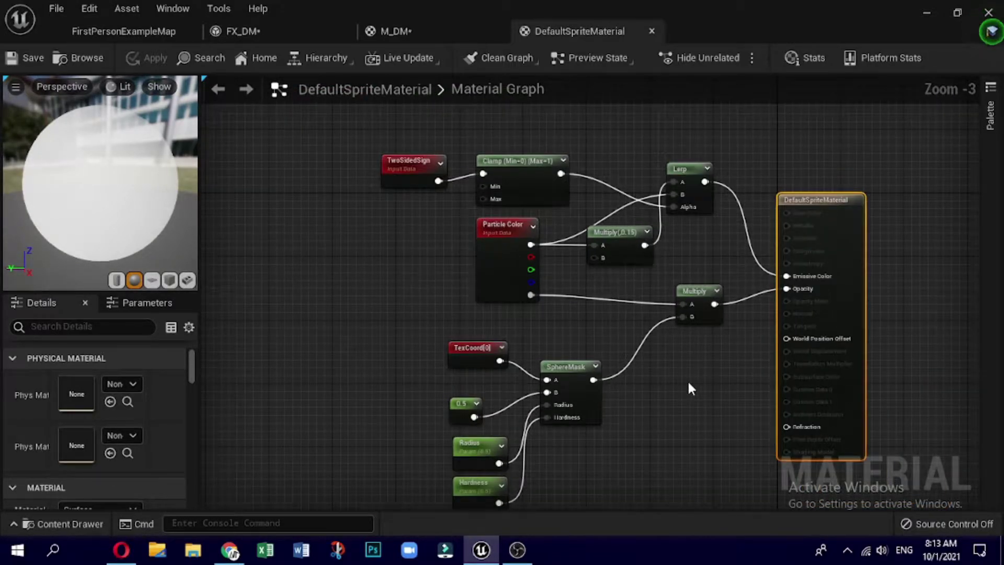
right_click_drag(688, 383, 680, 371)
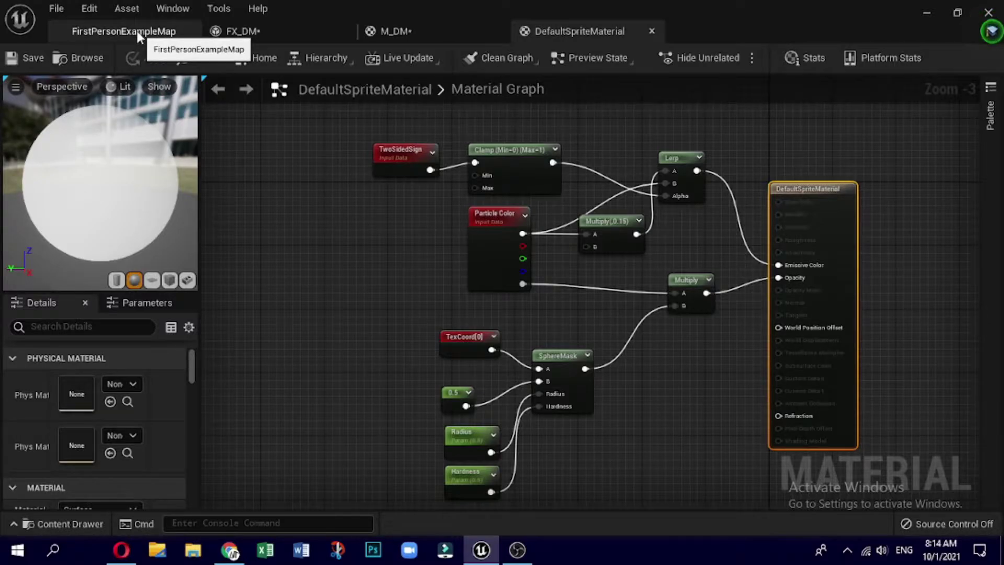
In M_DM, add a Particle Color node and wire it into Base Color.
left_click(651, 30)
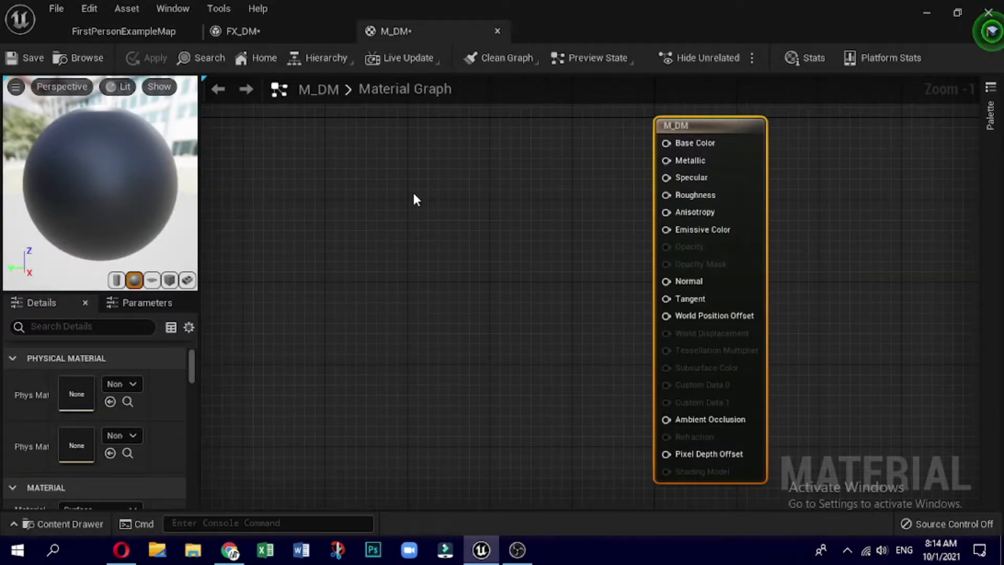
right_click(415, 196)
type("part")
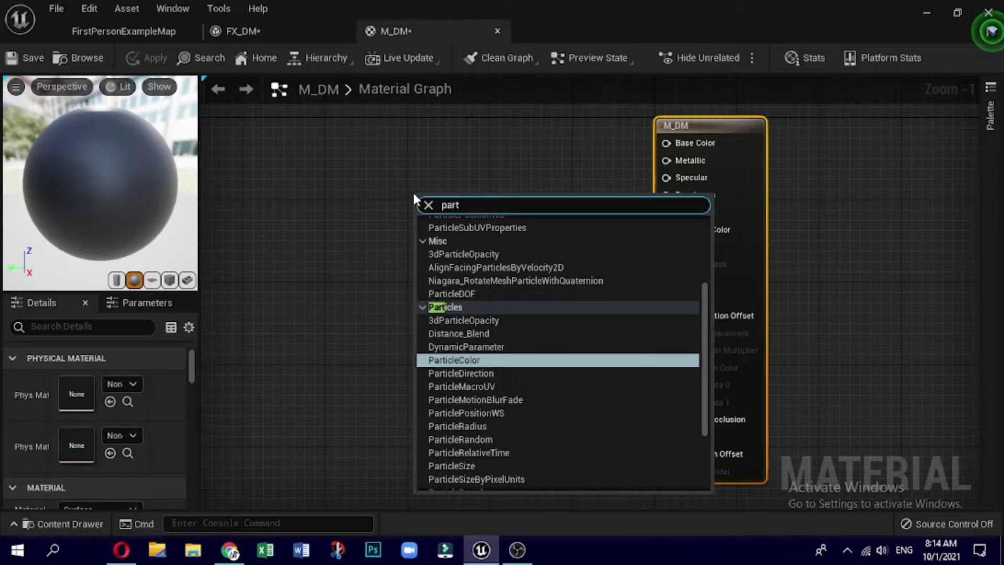
left_click(454, 361)
left_click_drag(455, 208, 673, 146)
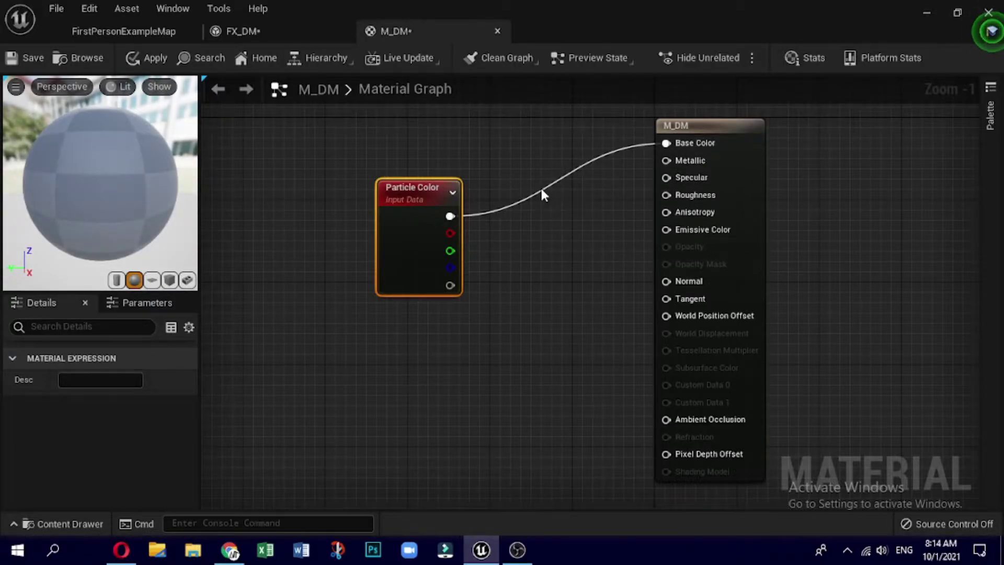
left_click(680, 125)
Set M_DM's Blend Mode to Translucent.
scroll(168, 388, "down", 3)
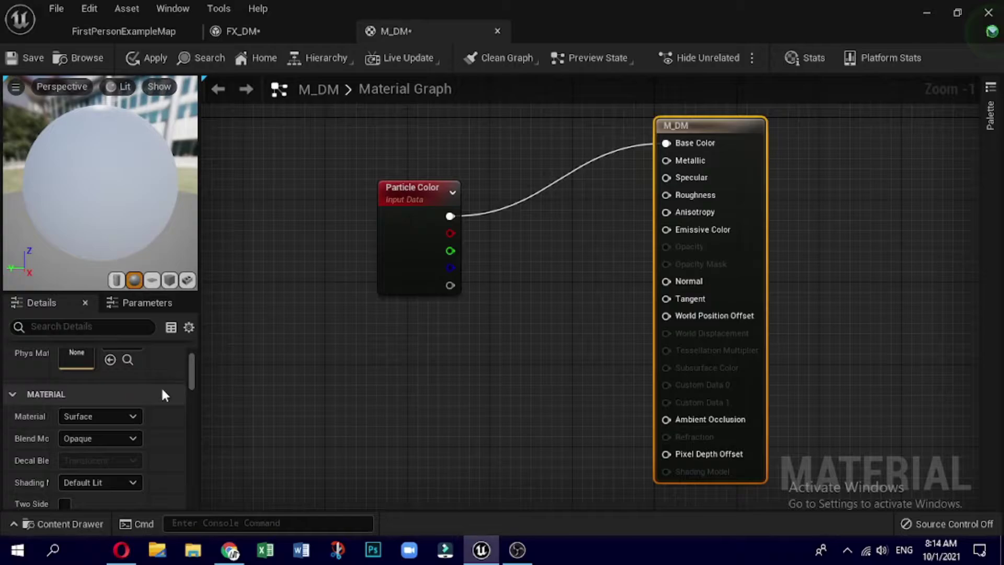
left_click_drag(51, 449, 71, 445)
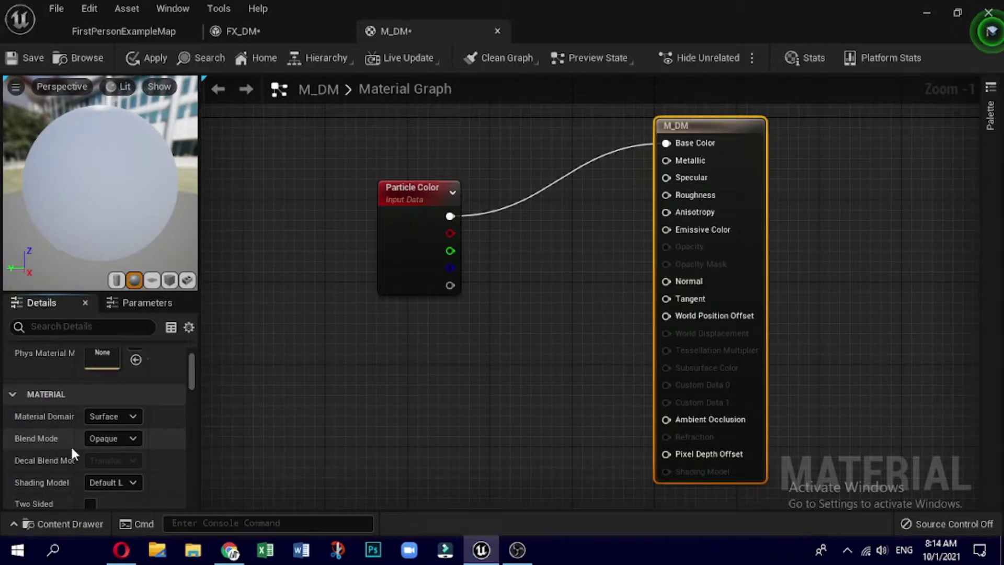
left_click(120, 439)
left_click(167, 366)
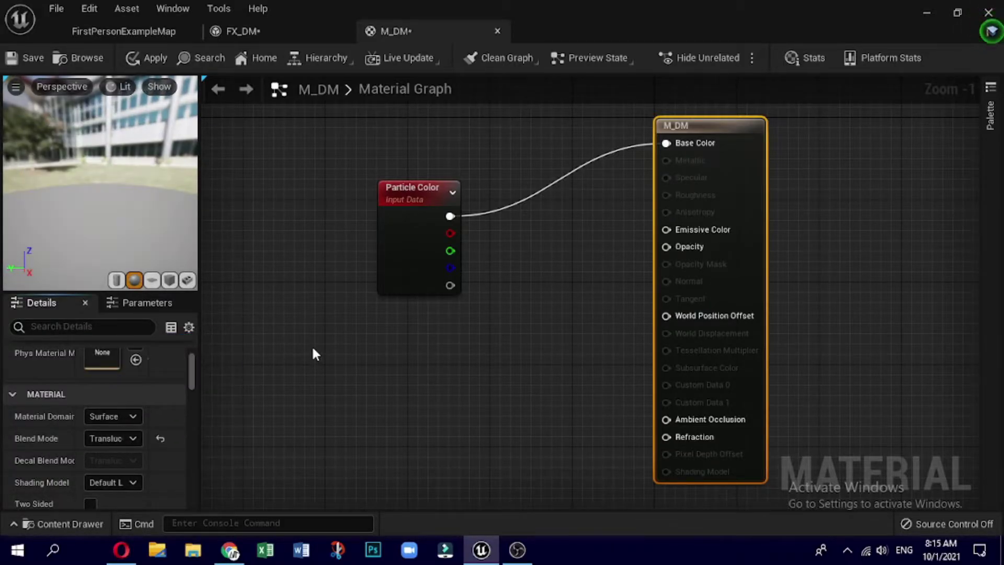
Add a Dynamic Parameter node to the M_DM graph.
right_click(399, 330)
type("dynamic")
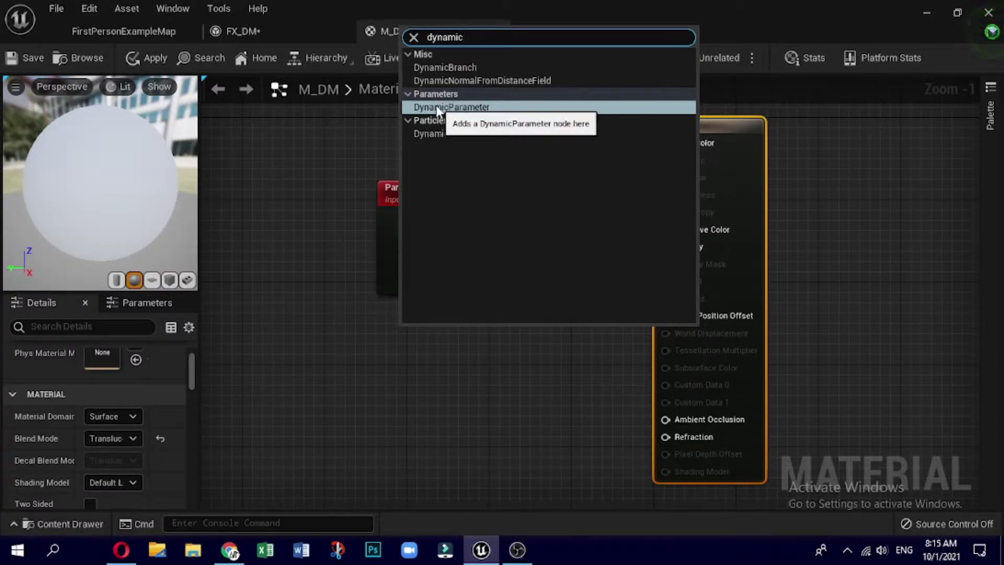
left_click(436, 107)
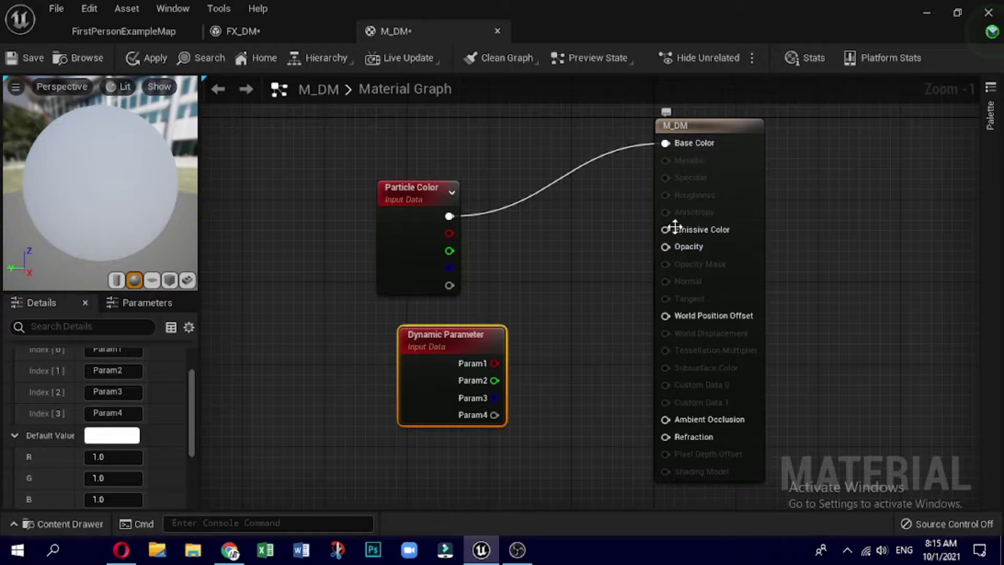
Switch M_DM's Blend Mode to Masked.
left_click(708, 124)
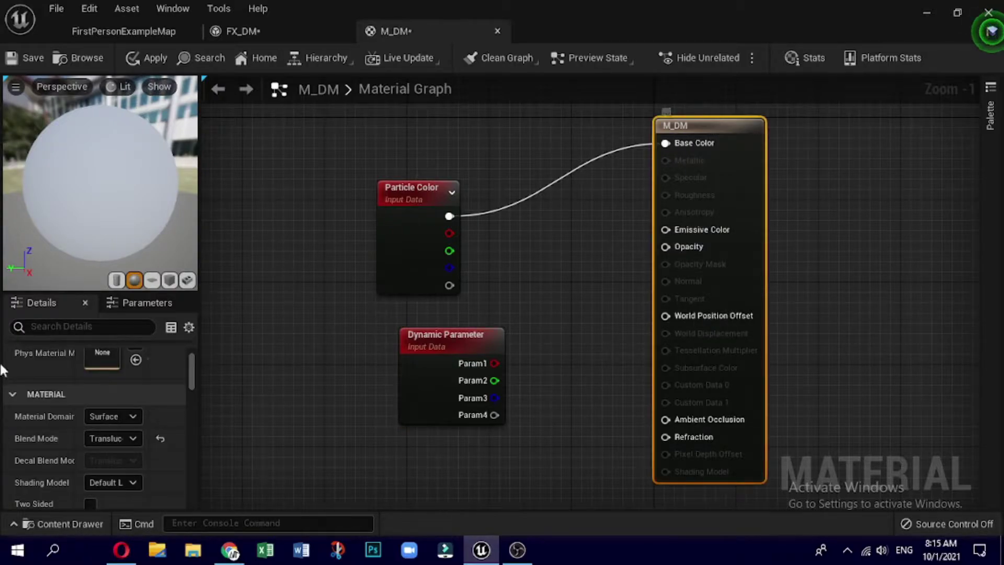
left_click(132, 438)
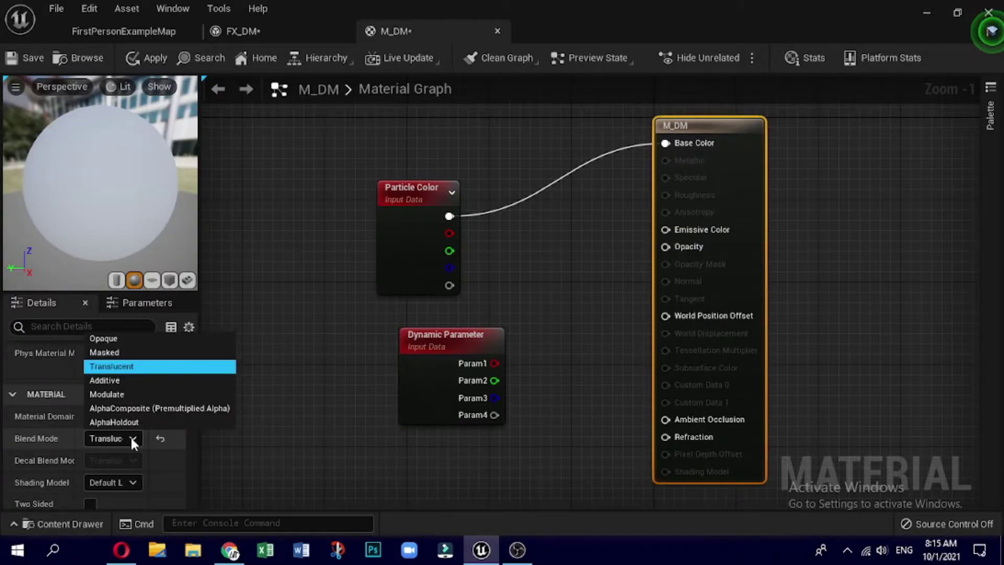
left_click(134, 353)
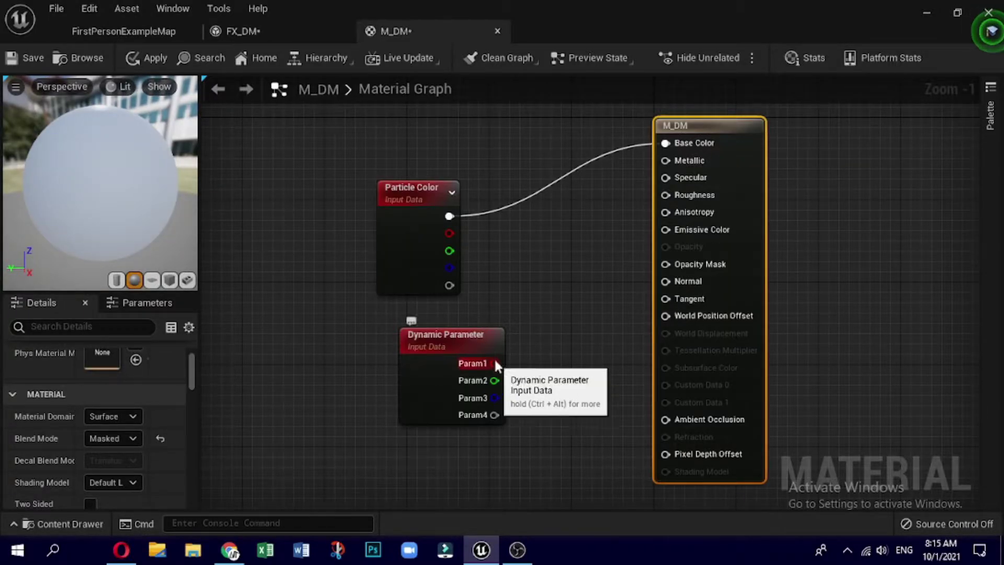
Wire Param1–Param4 into Metallic, Specular, Roughness and Emissive Color.
left_click_drag(494, 363, 665, 161)
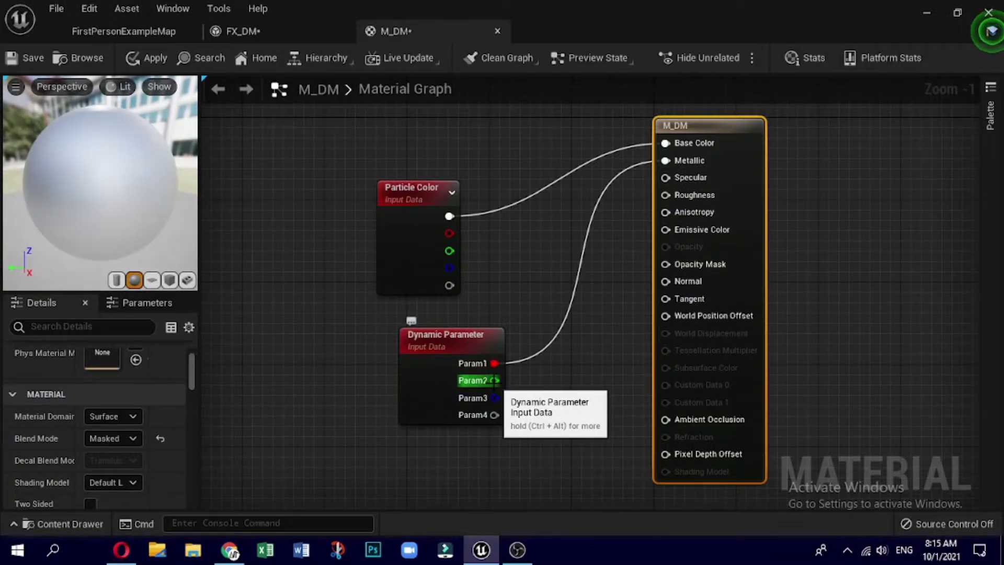
left_click_drag(494, 380, 682, 180)
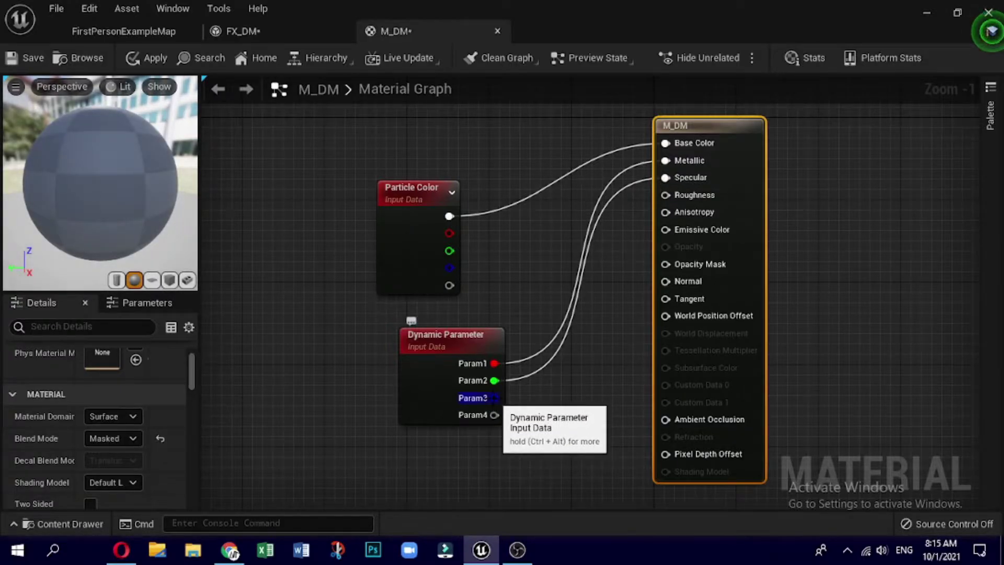
left_click_drag(494, 398, 667, 196)
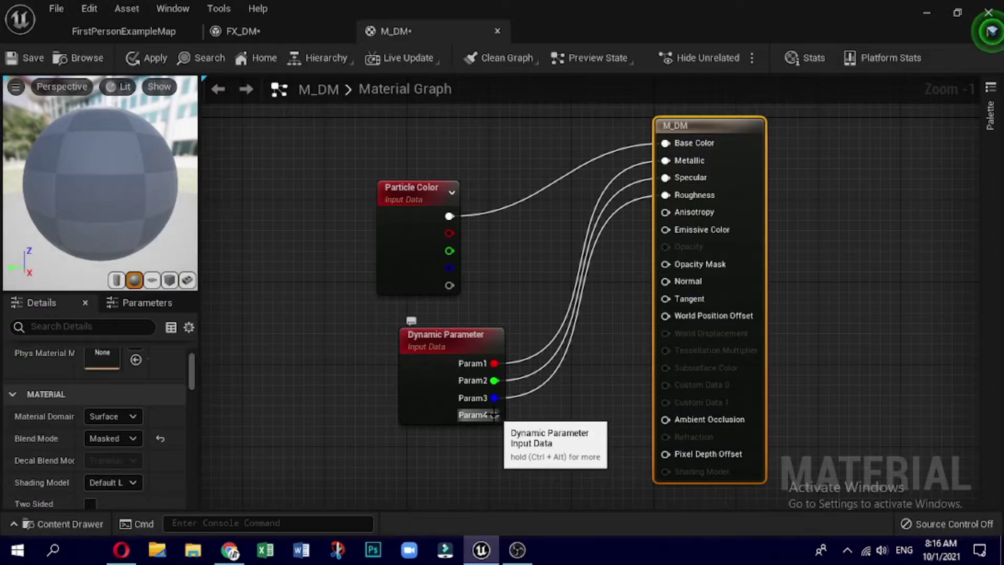
left_click_drag(494, 415, 686, 230)
Rename the Dynamic Parameter's Param Names to M, S, R and E.
left_click(412, 341)
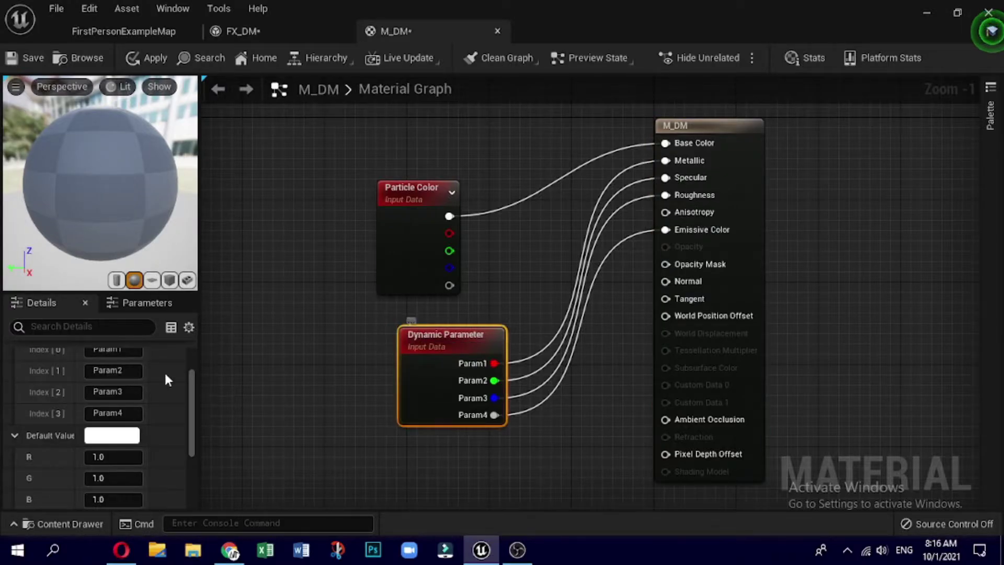
scroll(175, 391, "up", 1)
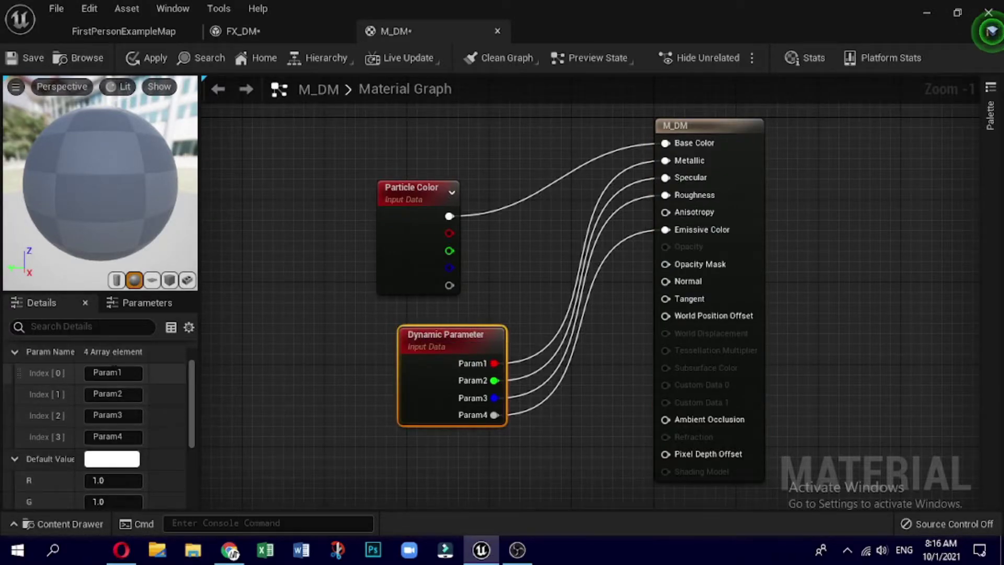
left_click(113, 373)
type("M")
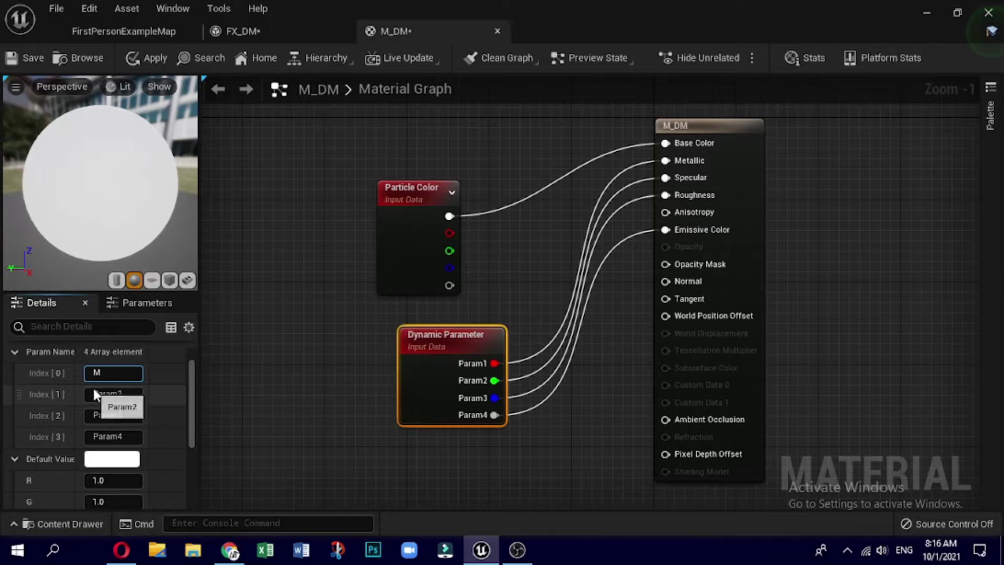
left_click(126, 394)
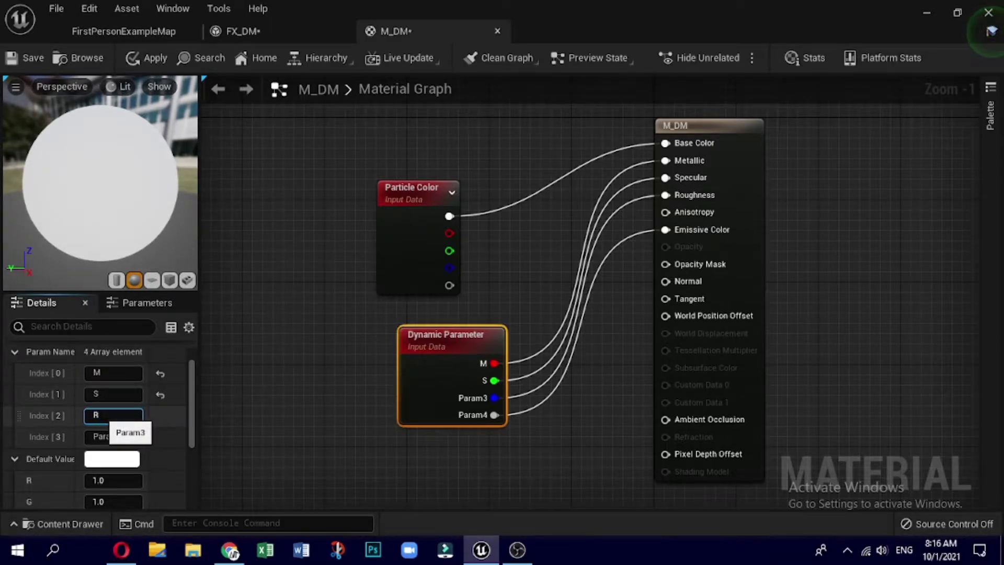
left_click(113, 437)
type("E")
left_click(296, 322)
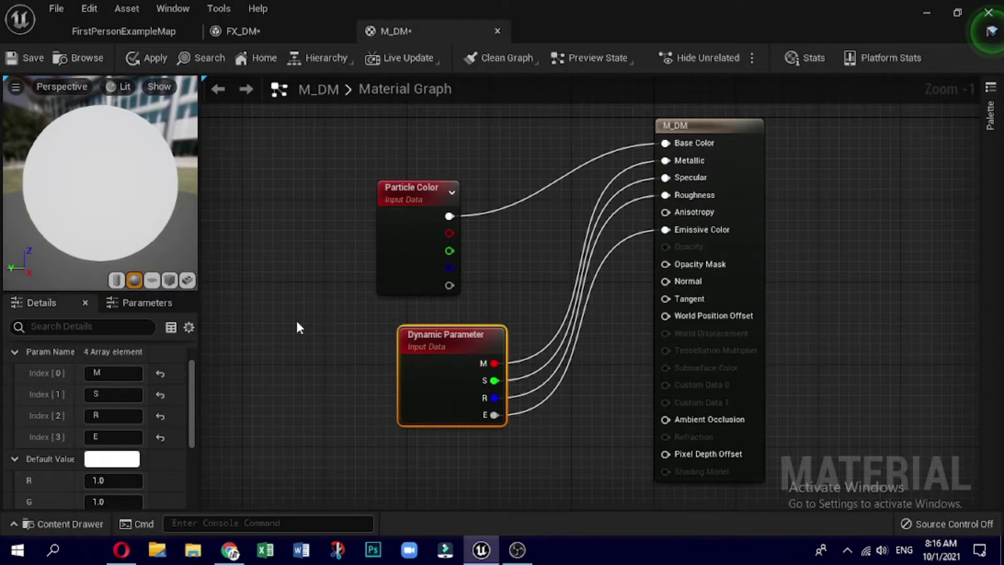
Save M_DM, then give the Fountain emitter a Mesh Renderer instead of its Sprite Renderer.
left_click(19, 57)
left_click(242, 31)
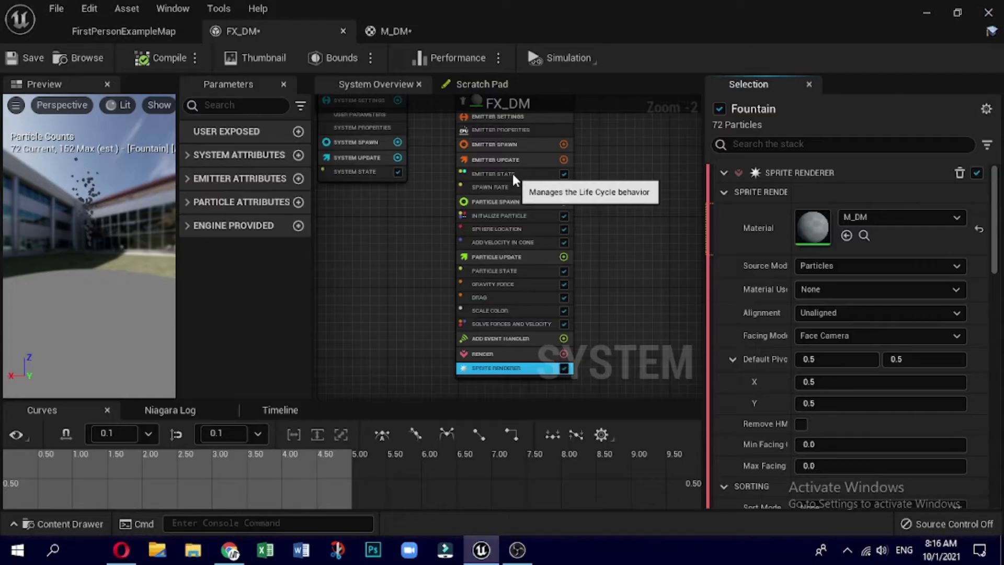
left_click(563, 353)
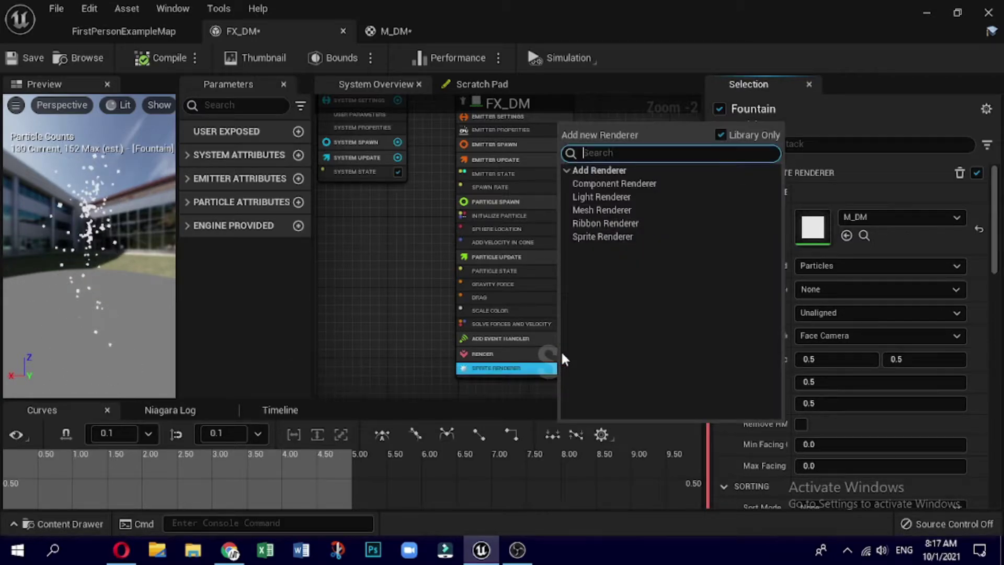
left_click(612, 211)
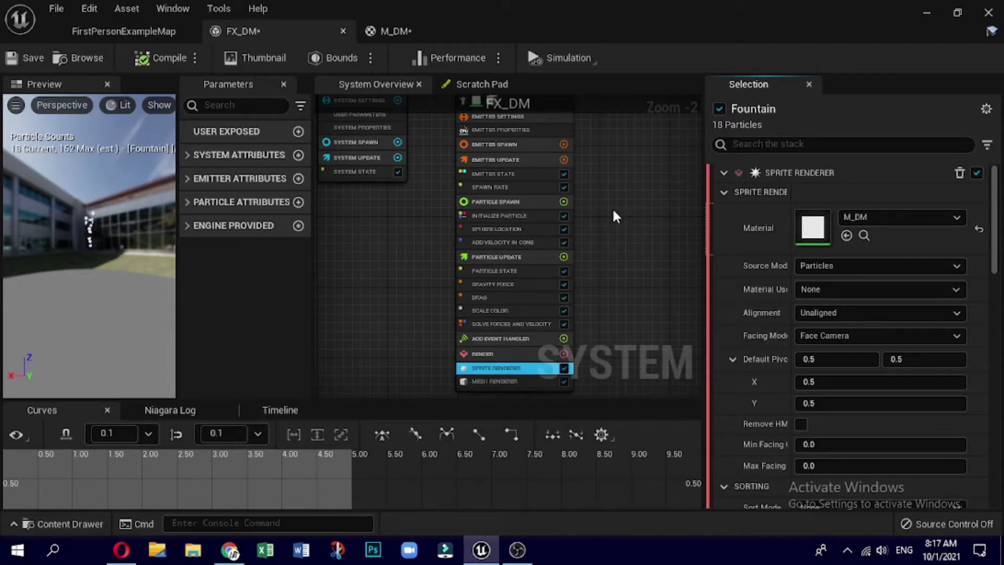
left_click(960, 174)
Add a mesh slot to the Mesh Renderer and assign Shape_Sphere.
left_click(502, 369)
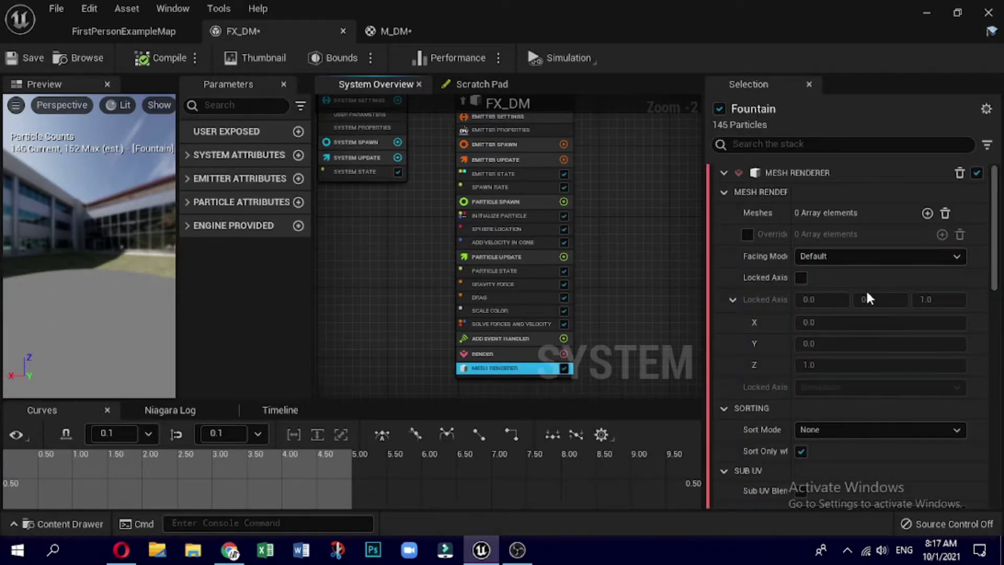
scroll(866, 290, "down", 3)
scroll(867, 290, "up", 3)
left_click(927, 213)
left_click(860, 238)
type("sph")
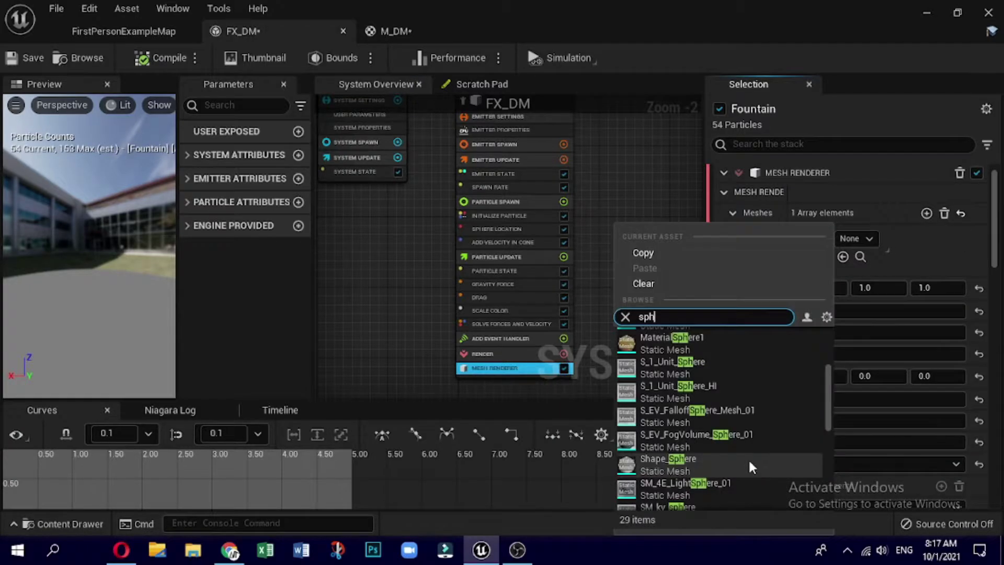
left_click(702, 457)
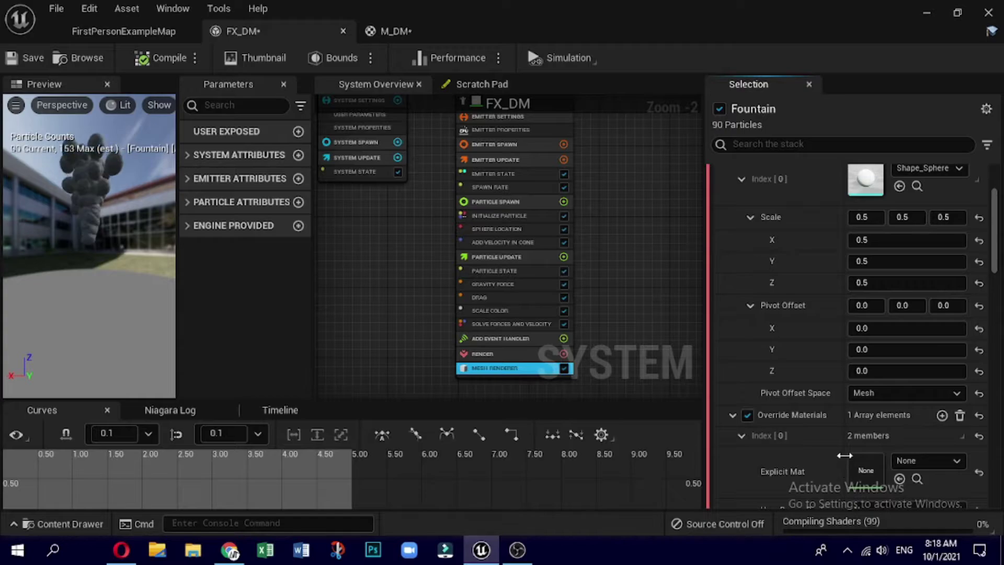
Set M_DM as the Mesh Renderer's override material.
scroll(883, 440, "down", 1)
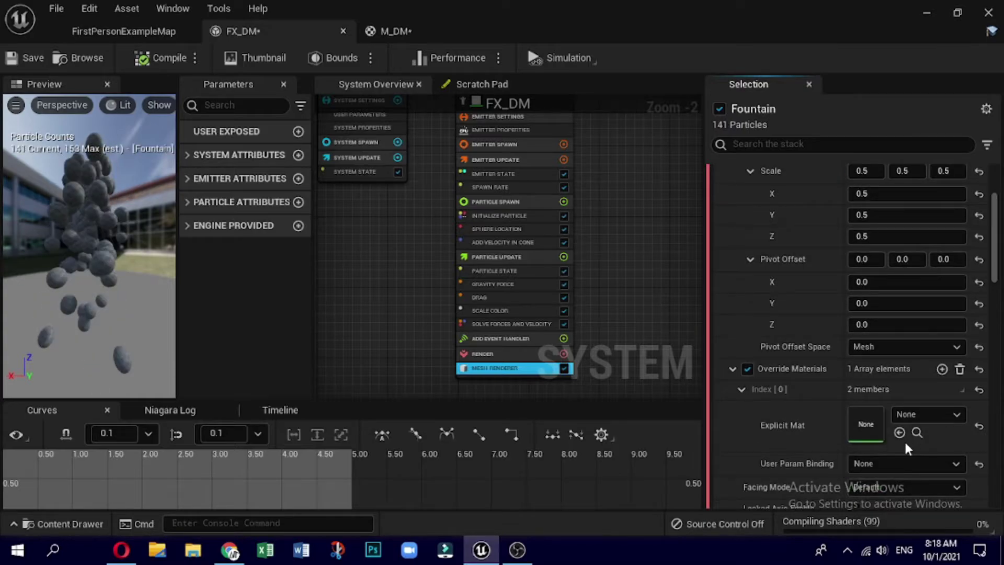
left_click(899, 433)
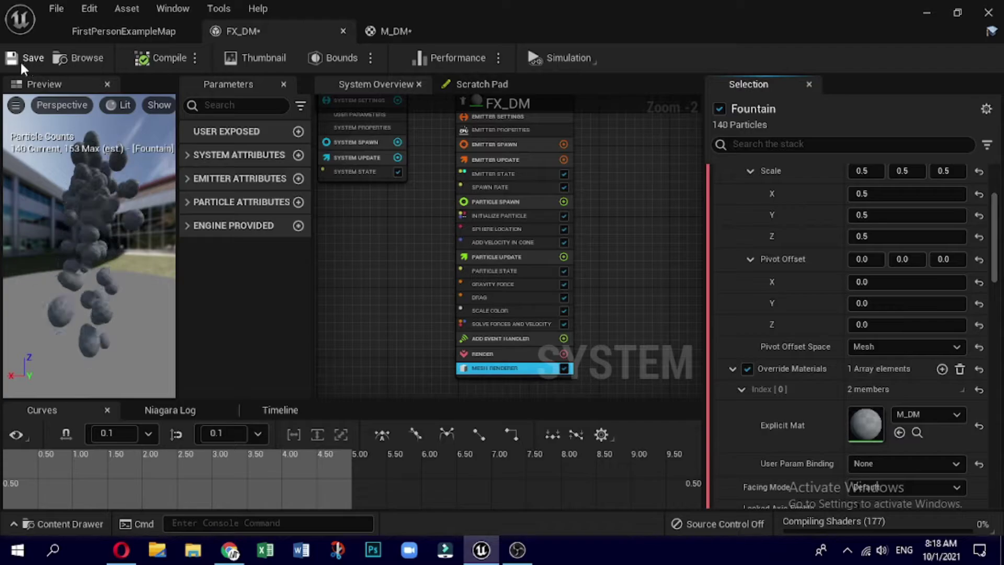
left_click(135, 33)
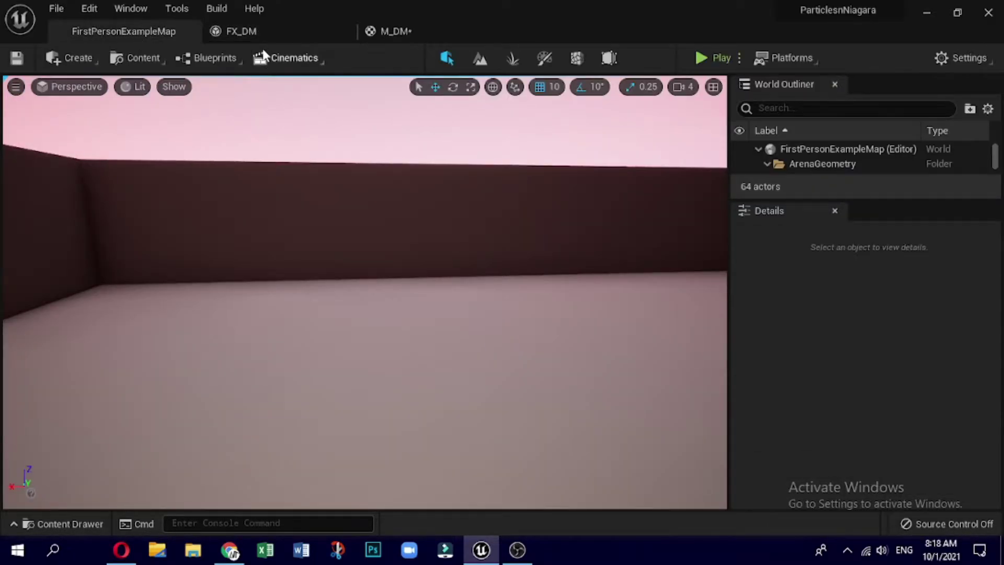
Drag FX_DM from the Content Drawer into the FirstPersonExampleMap viewport.
left_click(48, 522)
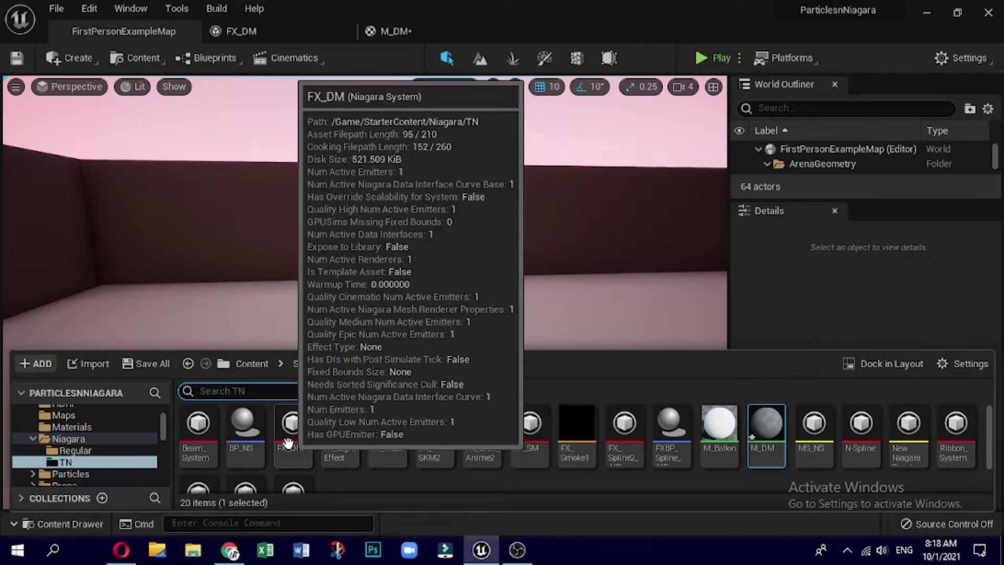
left_click_drag(275, 445, 318, 339)
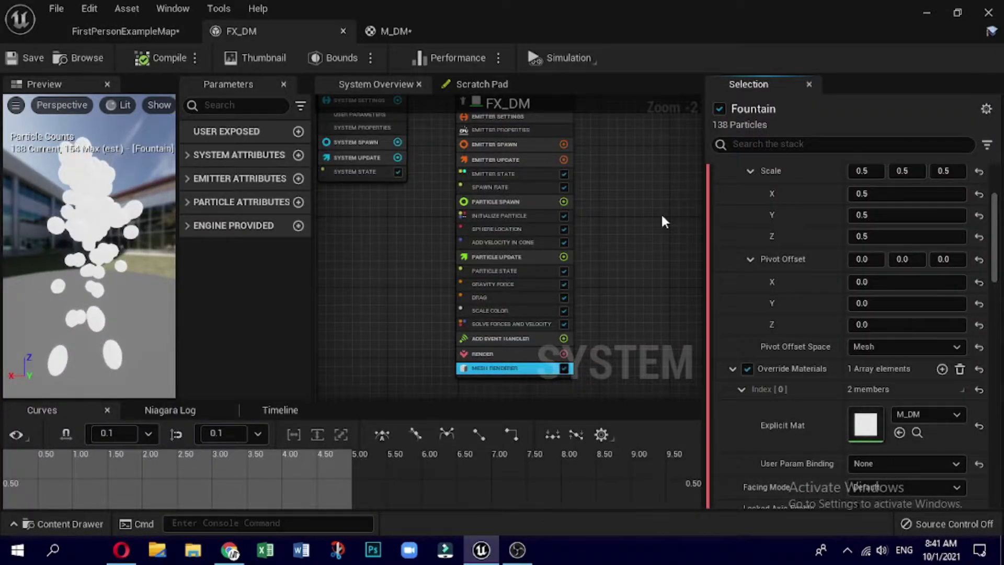
left_click(564, 256)
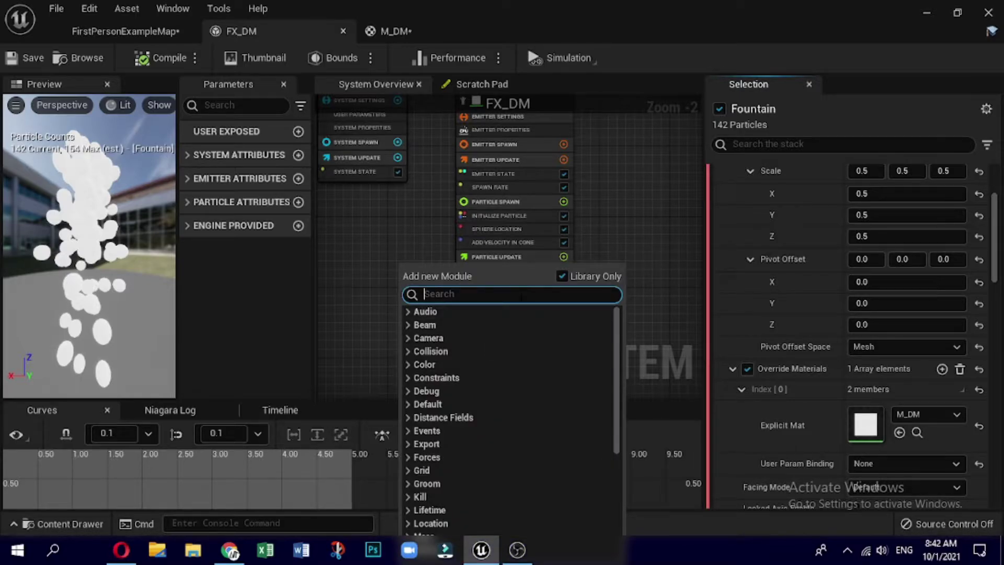
Add the Dynamic Material Parameters module to Particle Update, then inspect Scale Color.
type("d")
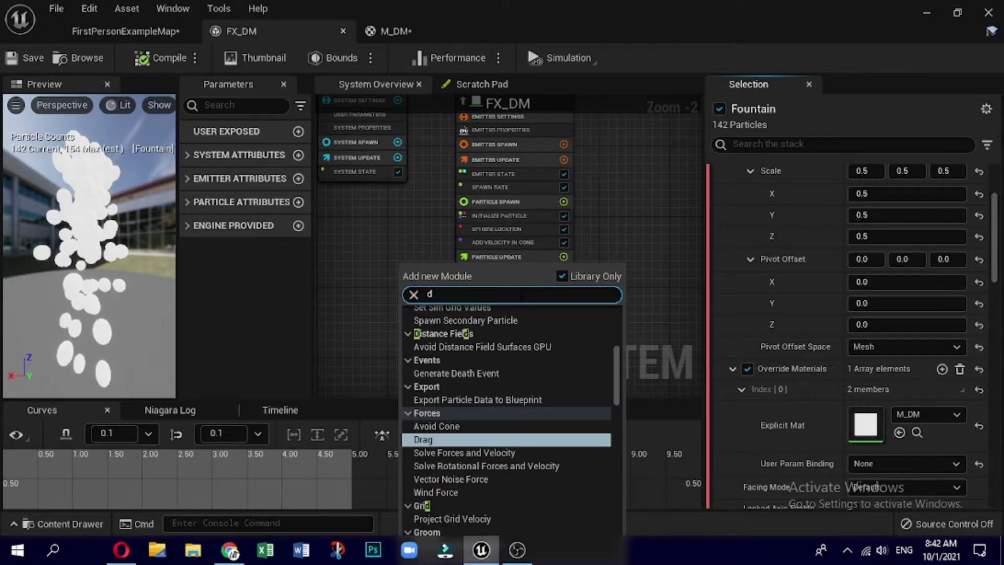
type("ynamic")
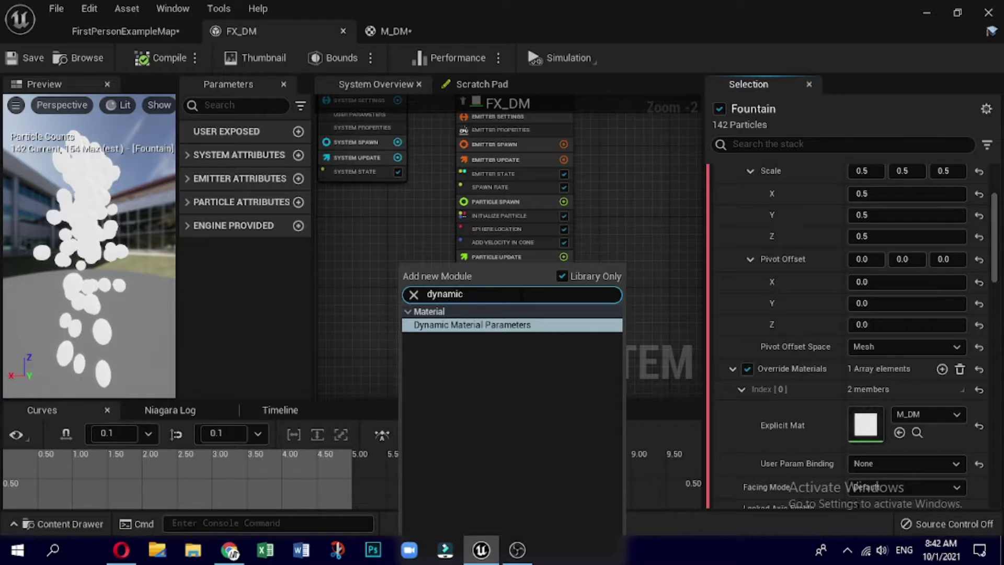
left_click(482, 325)
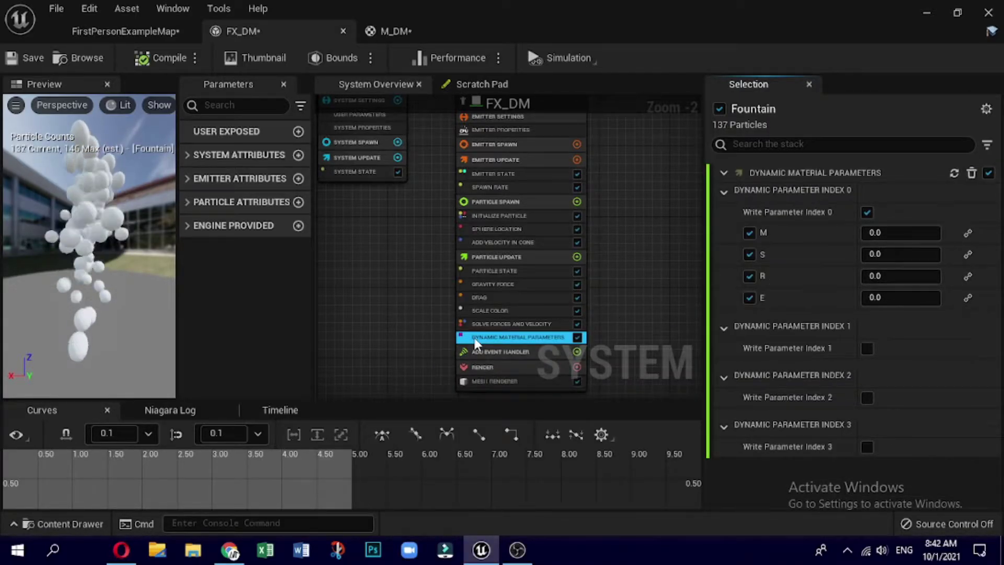
left_click(475, 338)
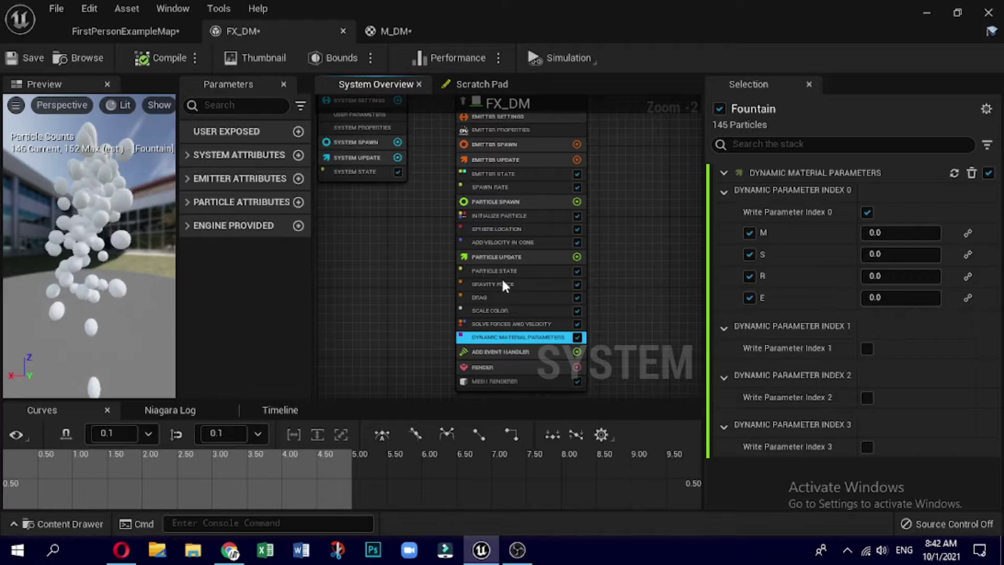
left_click(518, 310)
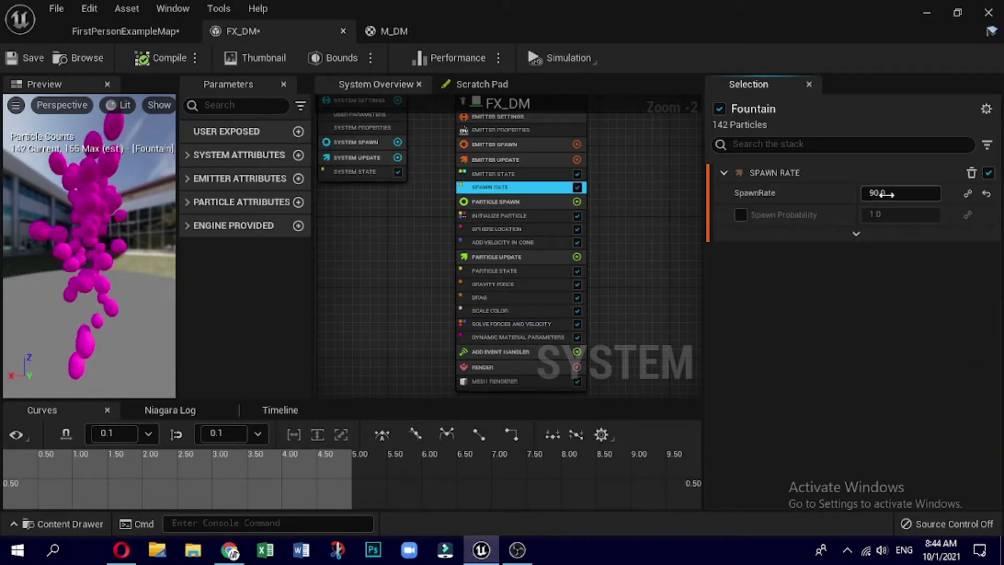
Commit a spawn rate of 10 and delete the Drag module from Particle Update.
key("Return")
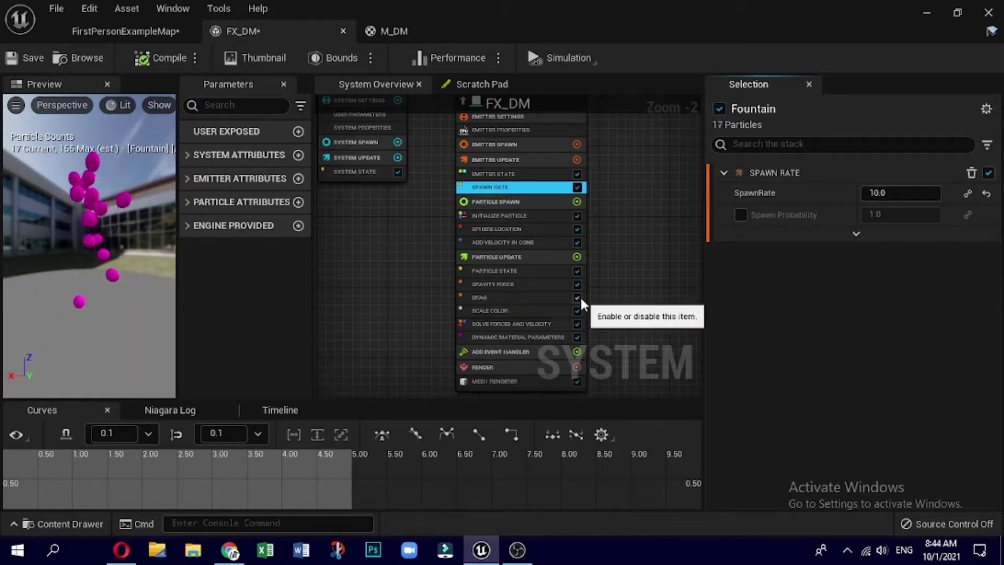
left_click(524, 297)
right_click(525, 298)
left_click(584, 266)
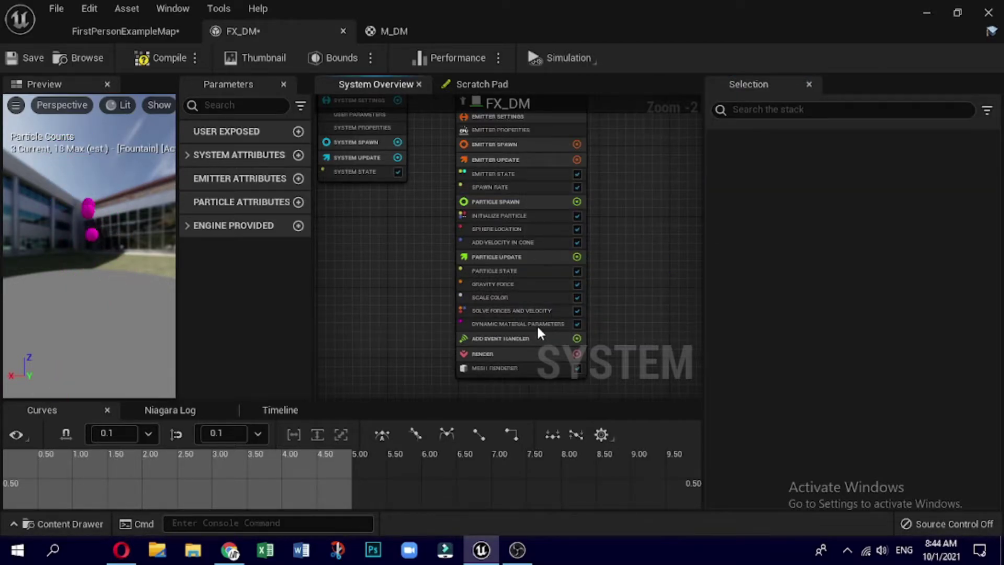
Delete Solve Forces and Velocity and re-add it via Gravity Force's Fix Issue.
right_click(525, 311)
left_click(605, 281)
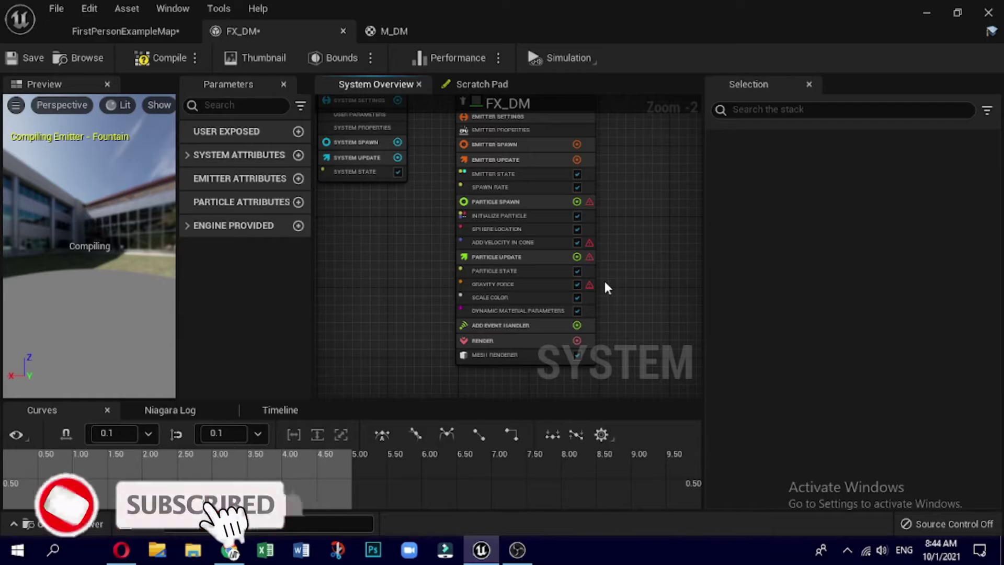
left_click(590, 284)
left_click(935, 277)
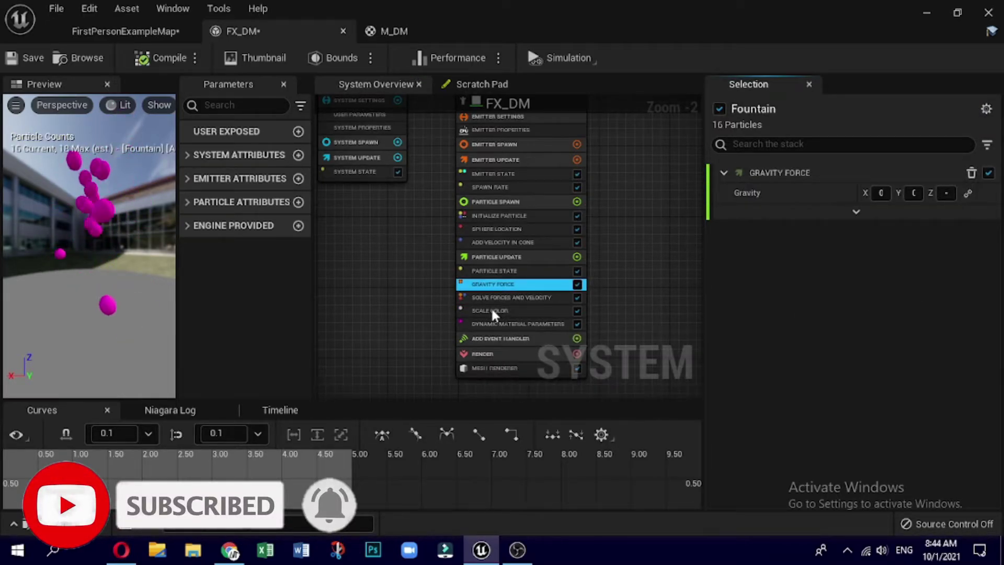
right_click(536, 296)
left_click(626, 265)
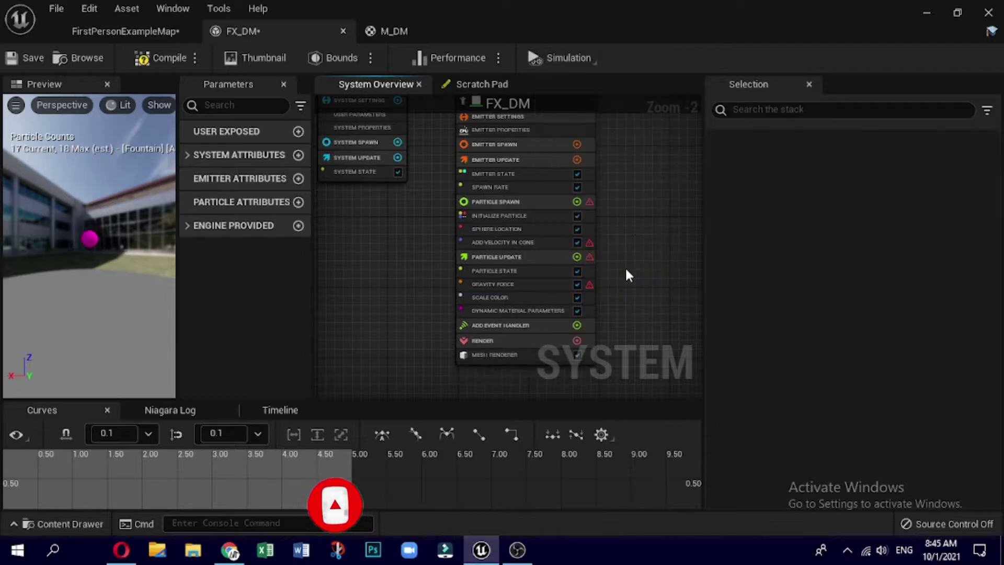
left_click(590, 284)
left_click(932, 276)
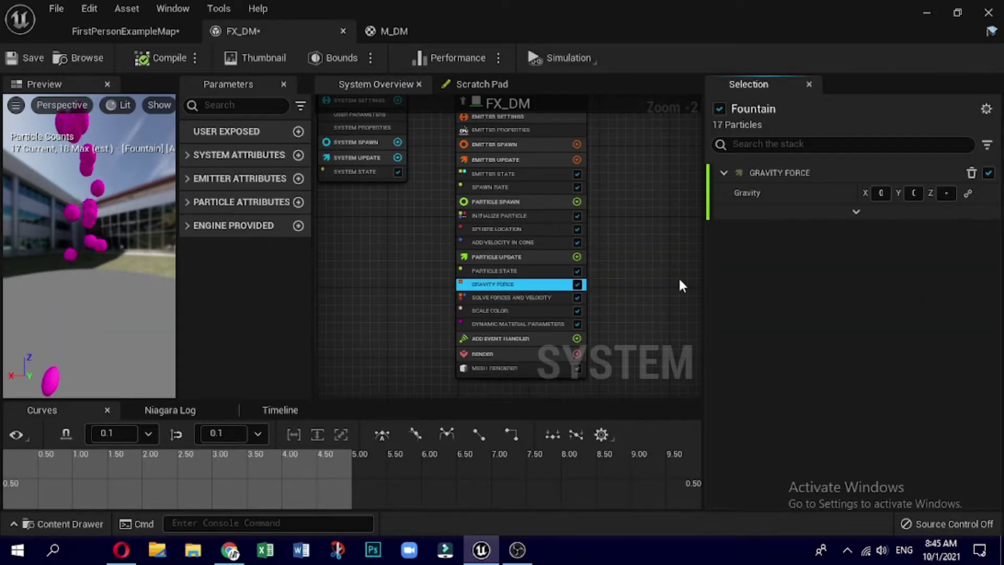
left_click(577, 257)
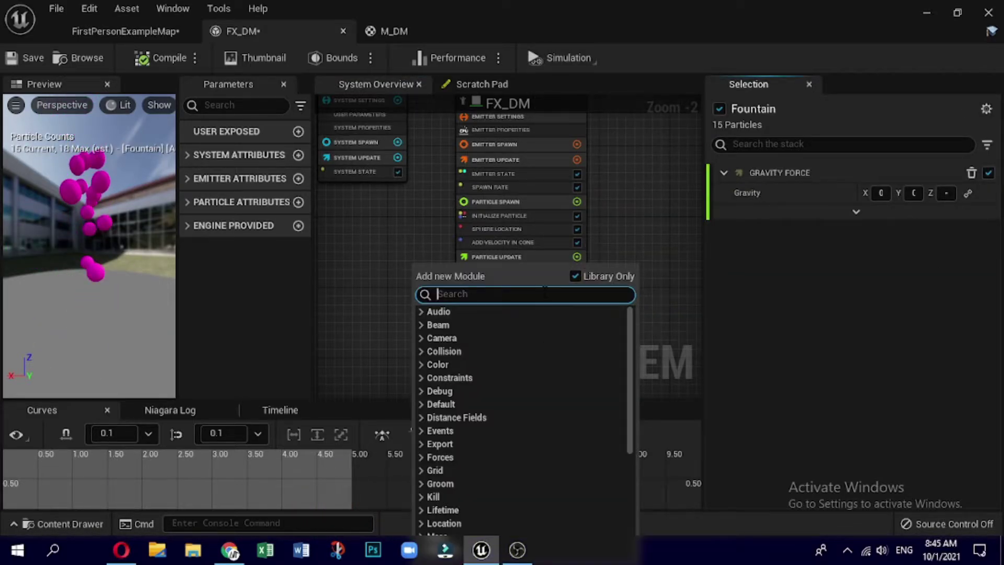
Add a Collision module to Particle Update and fix its dependency warning.
type("coll")
left_click(519, 339)
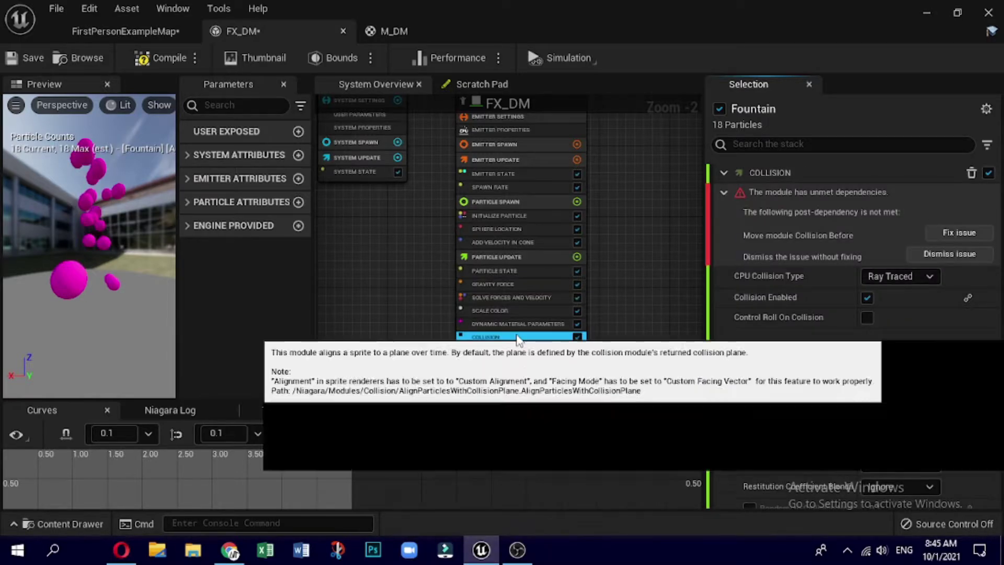
left_click(962, 232)
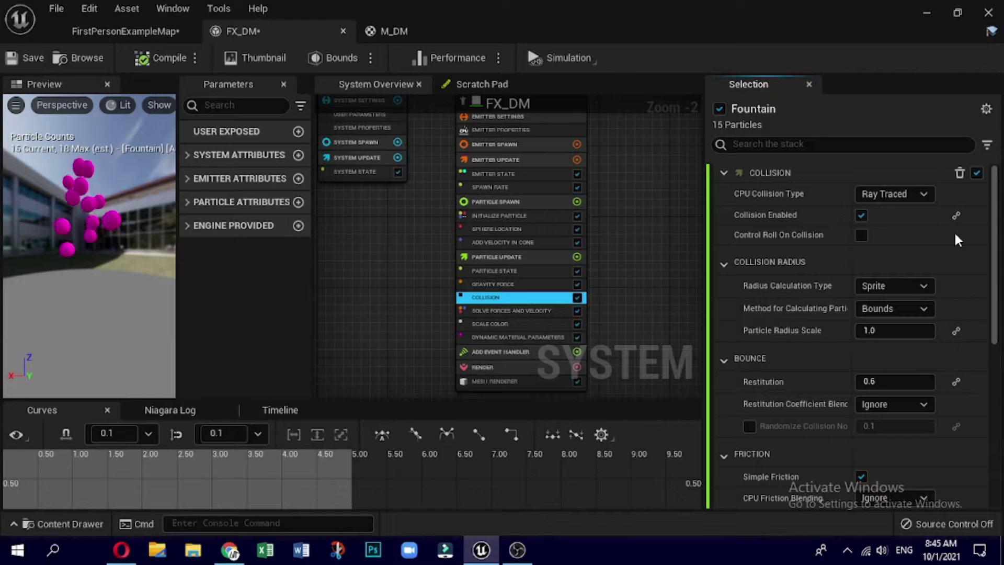
Check the bouncing fountain in the level and review Initialize Particle and Dynamic Material Parameters.
left_click(125, 31)
right_click_drag(384, 249, 339, 98)
left_click(337, 99)
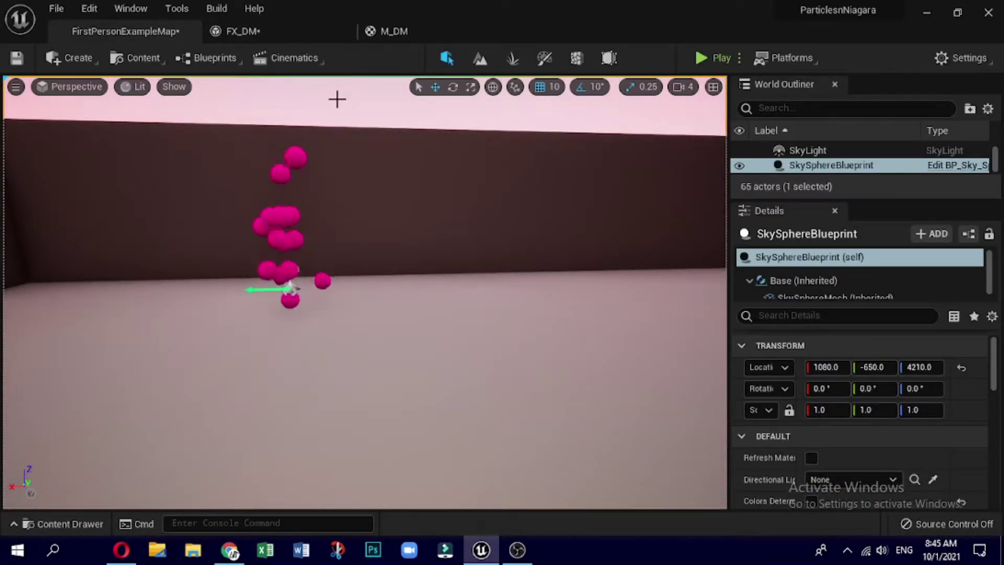
left_click(256, 29)
left_click(523, 216)
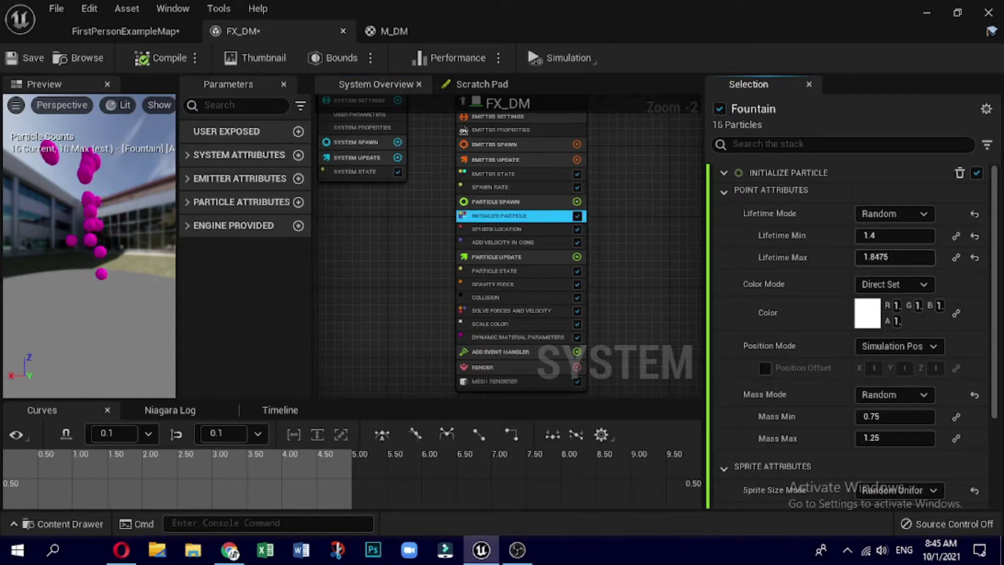
left_click(97, 31)
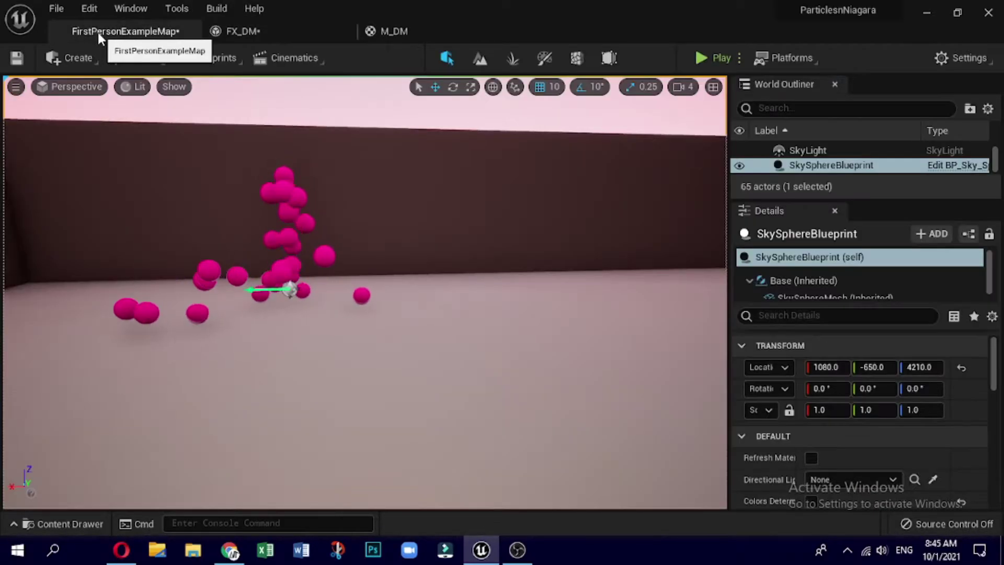
left_click(289, 33)
left_click(523, 338)
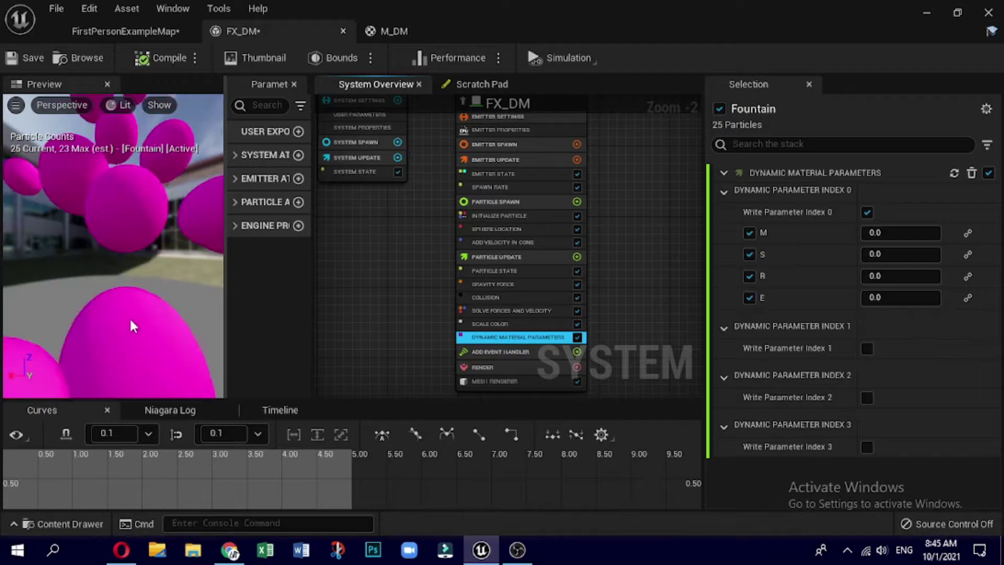
Test the M value, then set M to 0 and S to 1.
left_click_drag(872, 235, 925, 235)
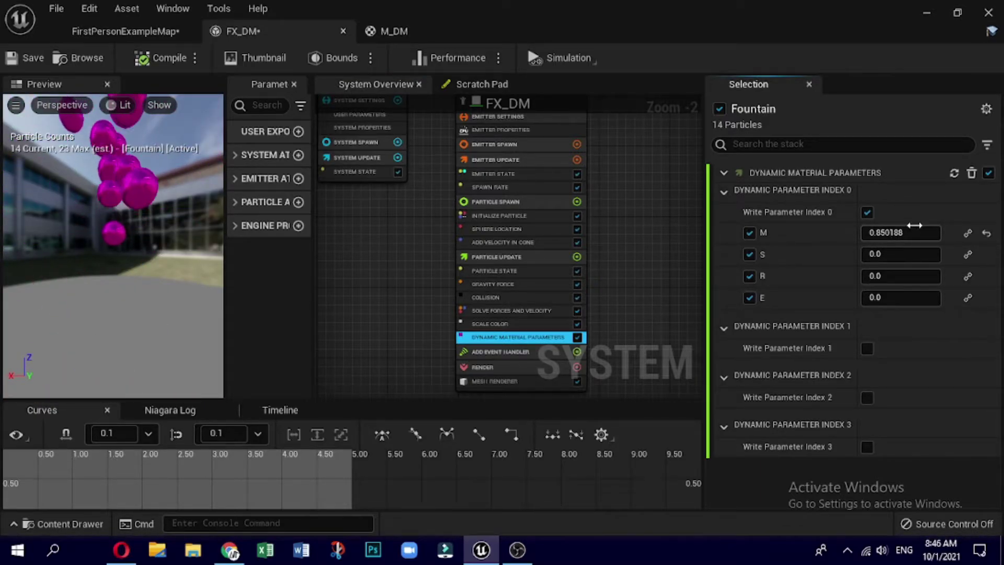
left_click(910, 232)
type("0")
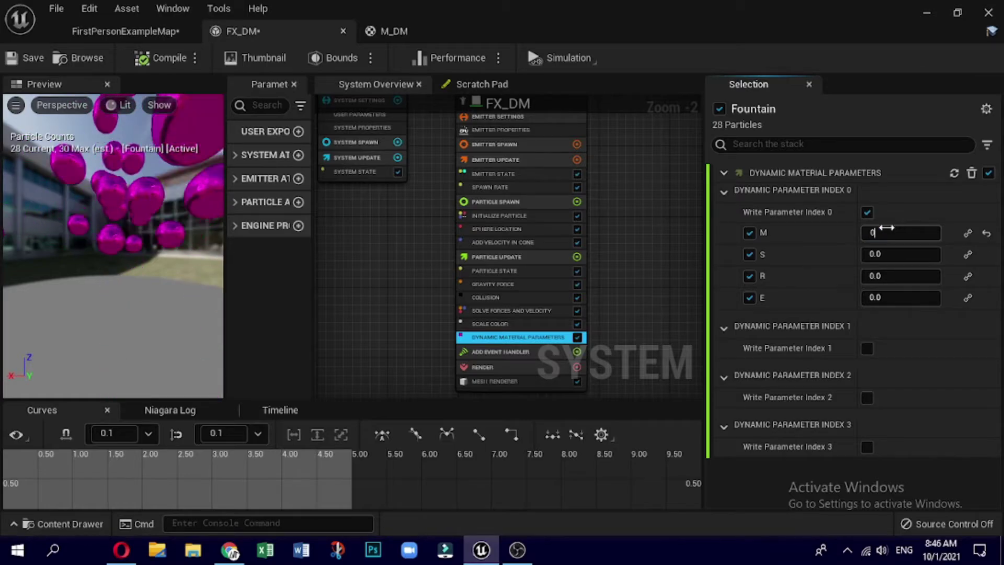
key("Return")
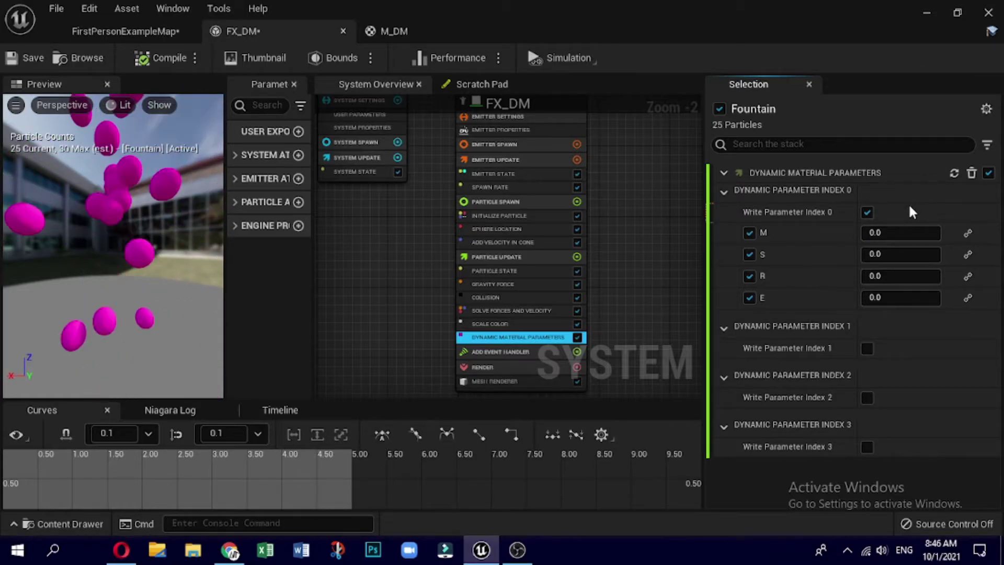
left_click(879, 253)
key("Return")
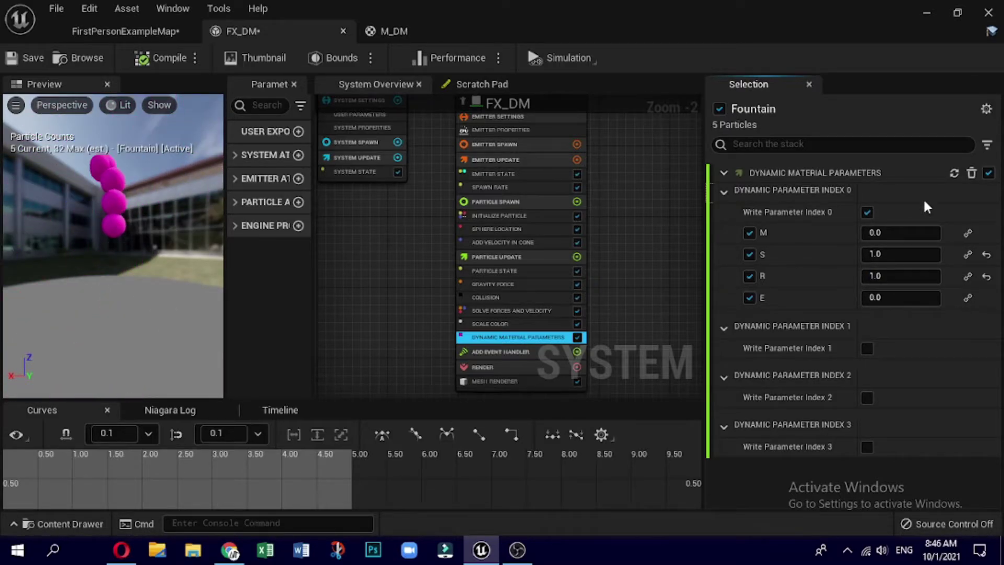
Set R and E to 0.5, push E higher, and preview the glowing particles in the level.
left_click(884, 277)
type("0.5")
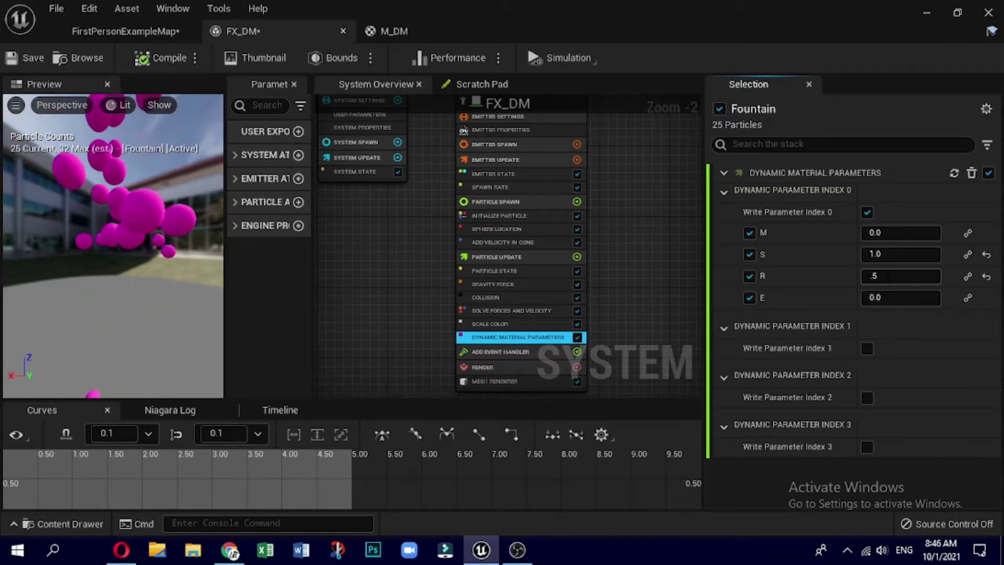
key("Return")
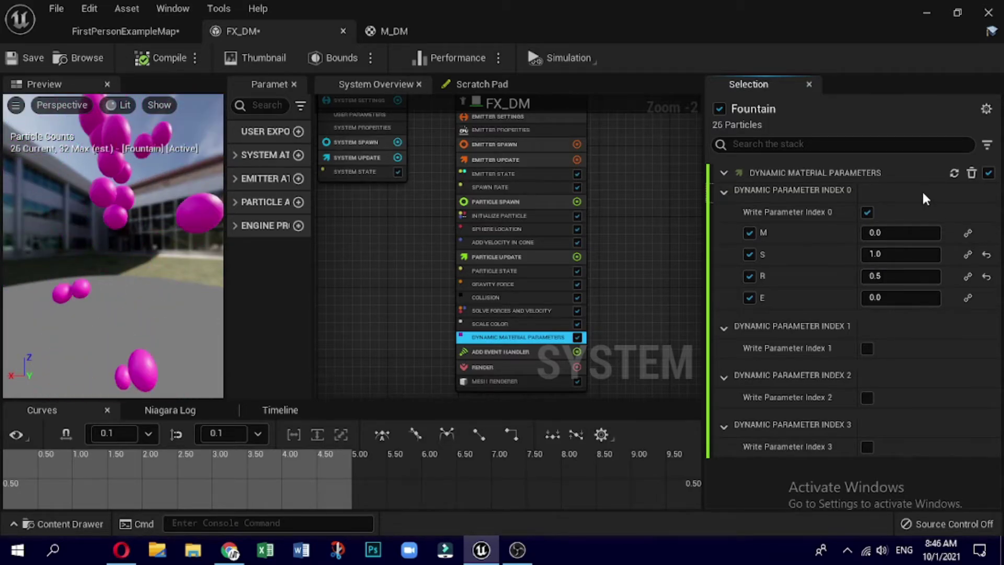
left_click(886, 297)
type("0.5")
key("Return")
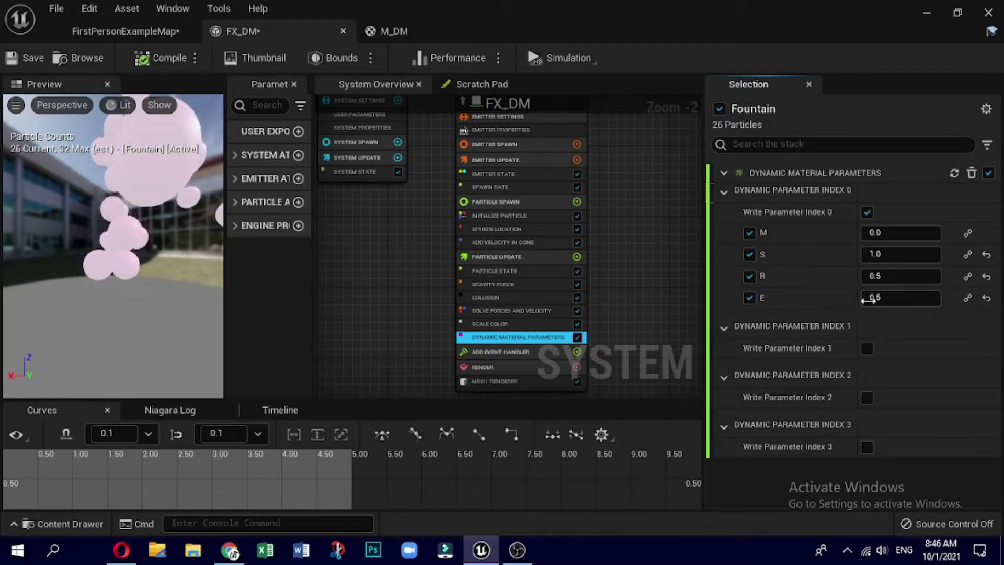
left_click_drag(885, 291, 937, 290)
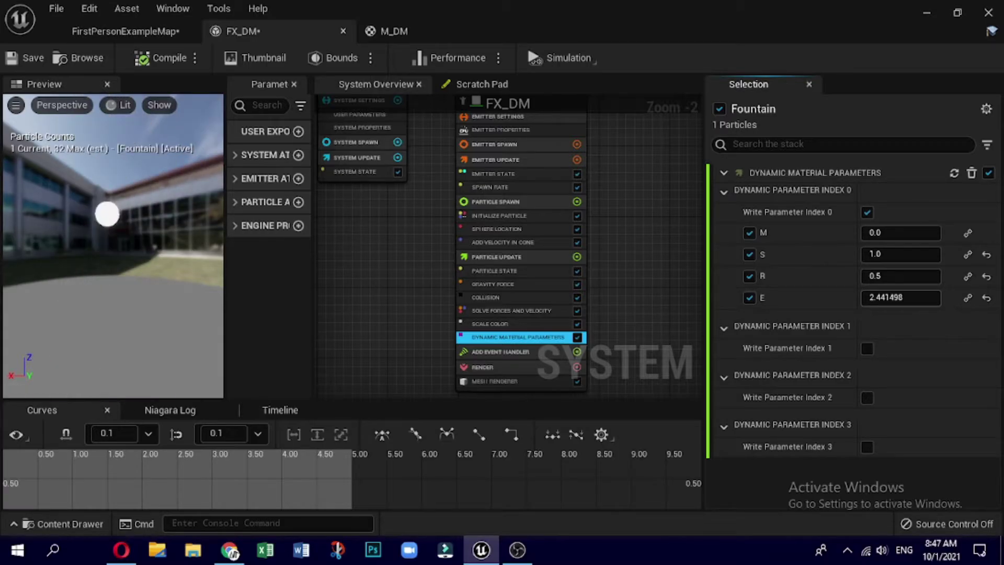
left_click(111, 34)
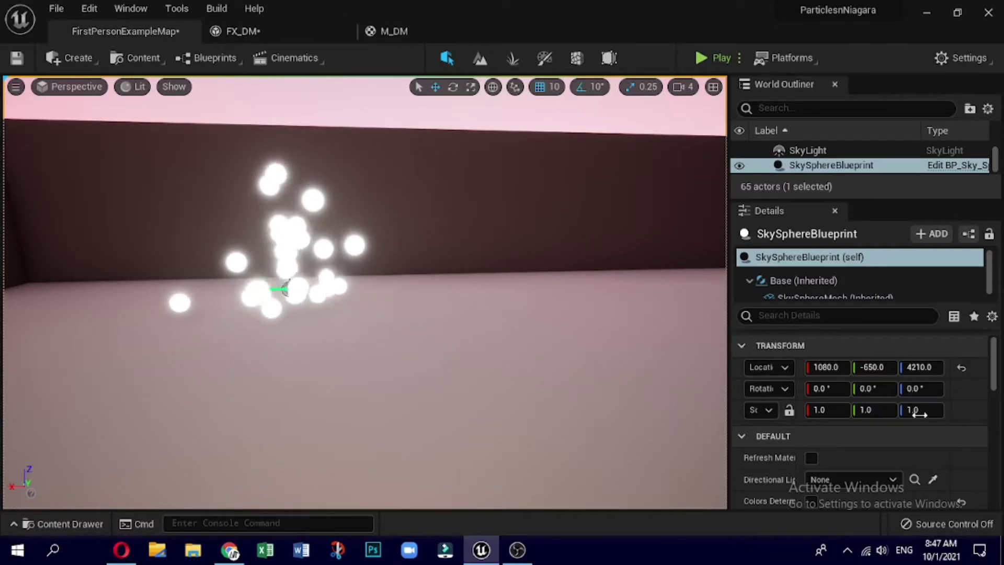
Set M to 1, preview the metallic magenta spheres in the level, and open M_DM.
left_click(281, 31)
left_click(900, 232)
type("1")
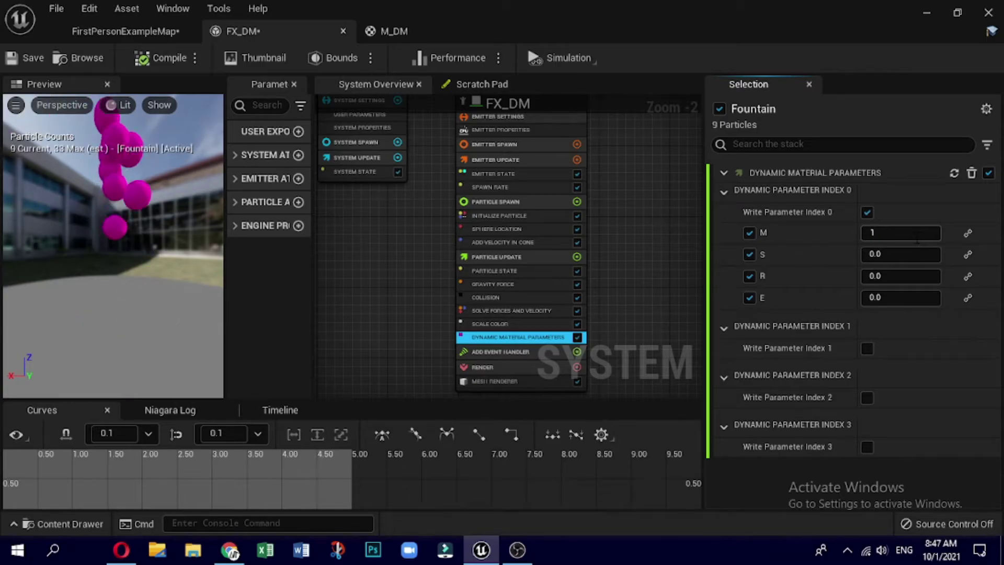
key("Return")
left_click(103, 29)
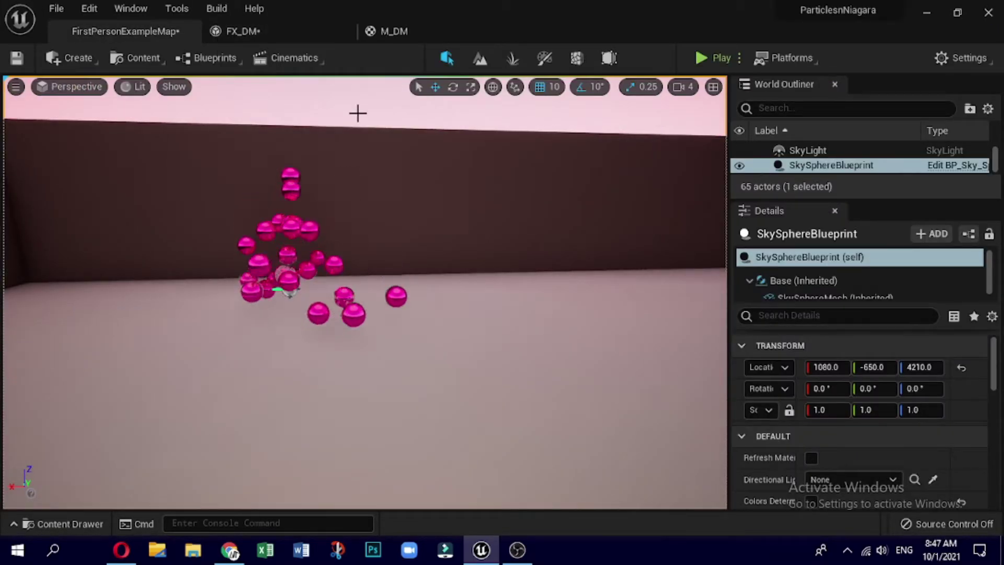
left_click(289, 28)
left_click(460, 33)
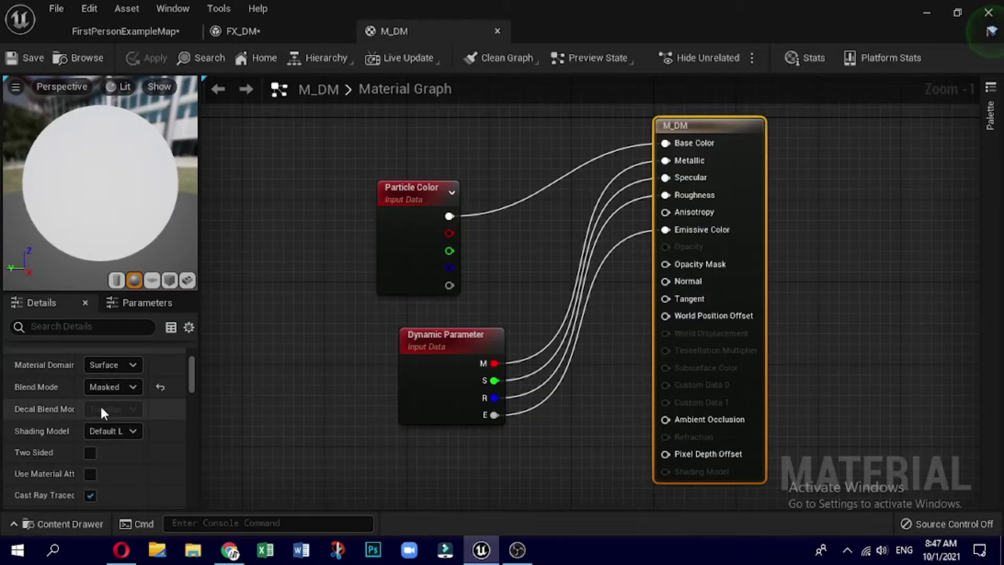
Make M_DM Translucent, wire the Dynamic Parameter's first two outputs into the material, and save.
left_click(133, 390)
left_click(109, 429)
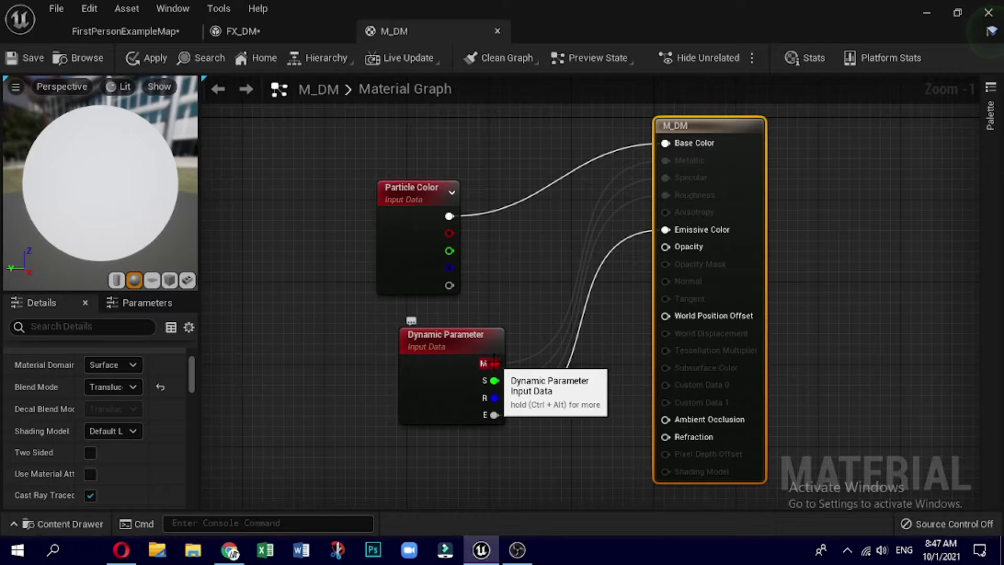
left_click_drag(503, 363, 673, 247)
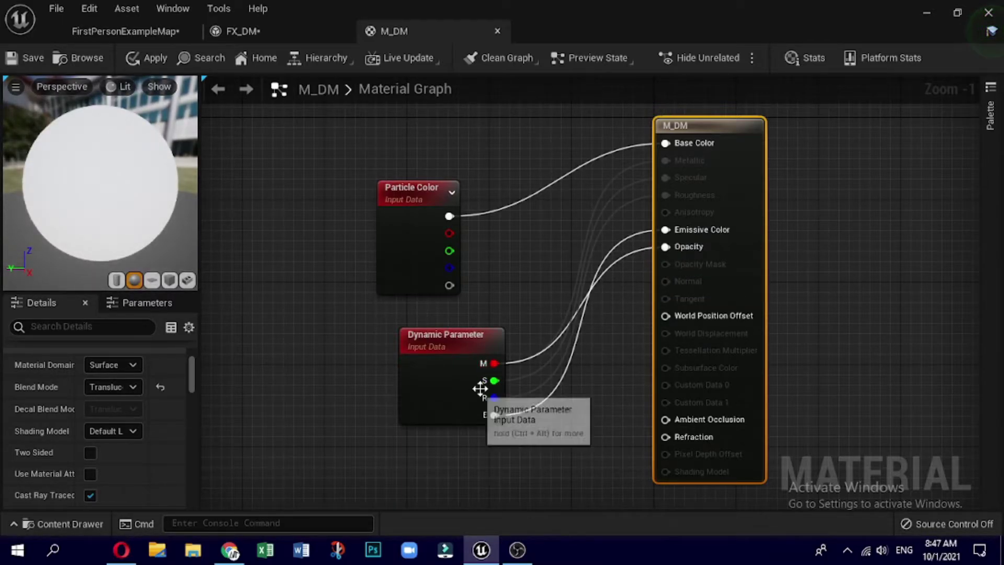
left_click_drag(494, 381, 670, 313)
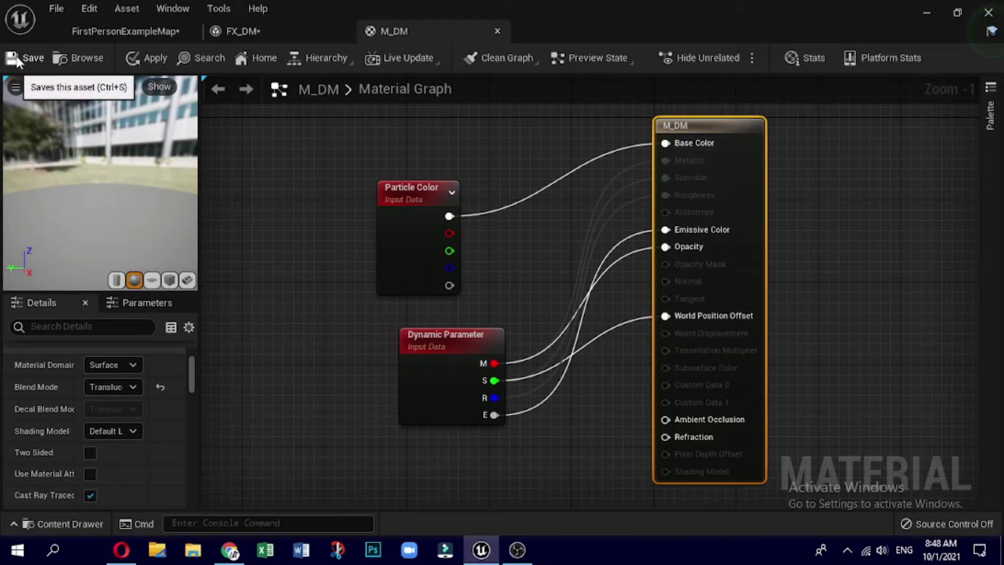
key("ctrl+s")
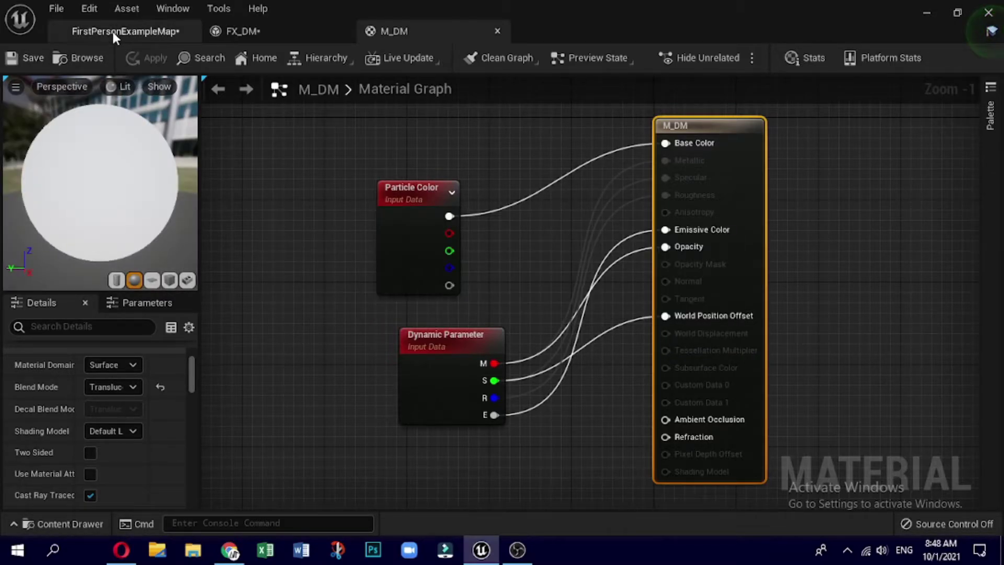
Rename Dynamic Parameter Index[0] to 'o' and Index[1] to 'WOP'.
left_click(445, 337)
scroll(49, 458, "up", 5)
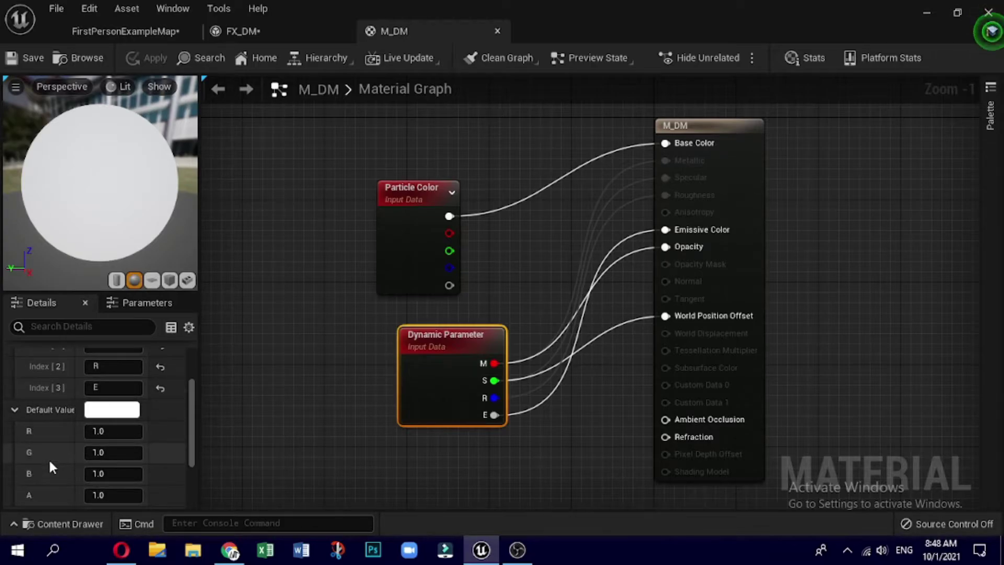
left_click(108, 401)
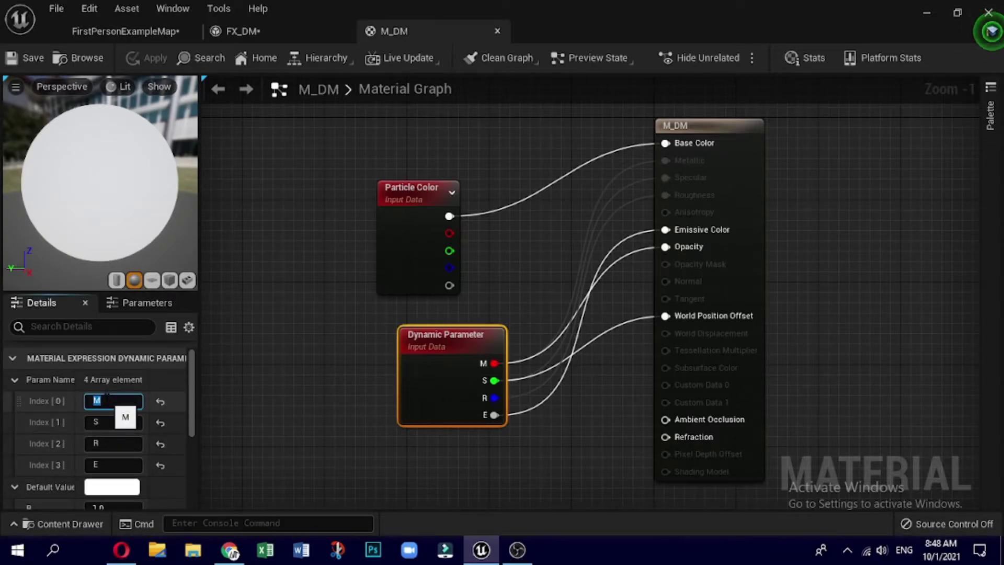
type("o")
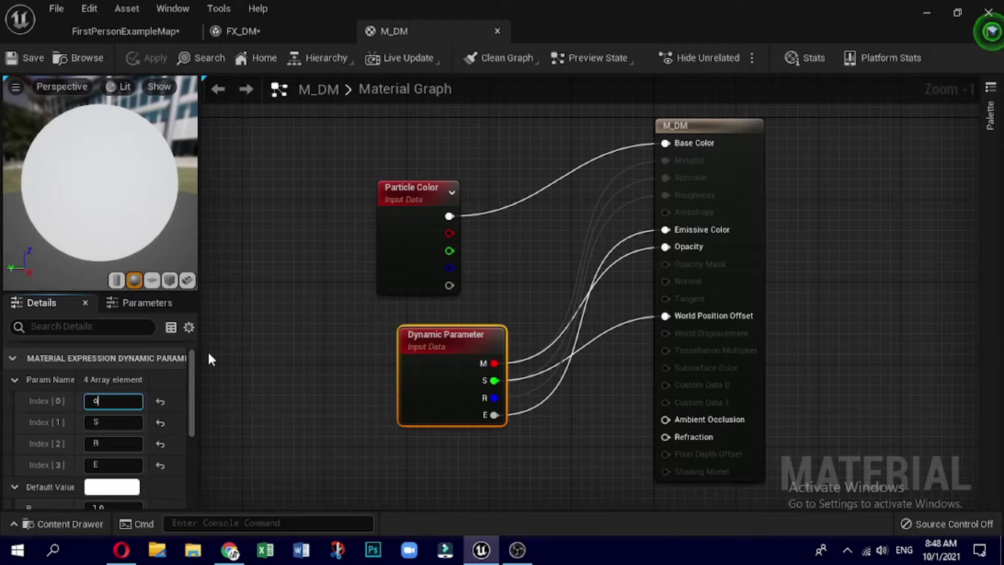
left_click(112, 422)
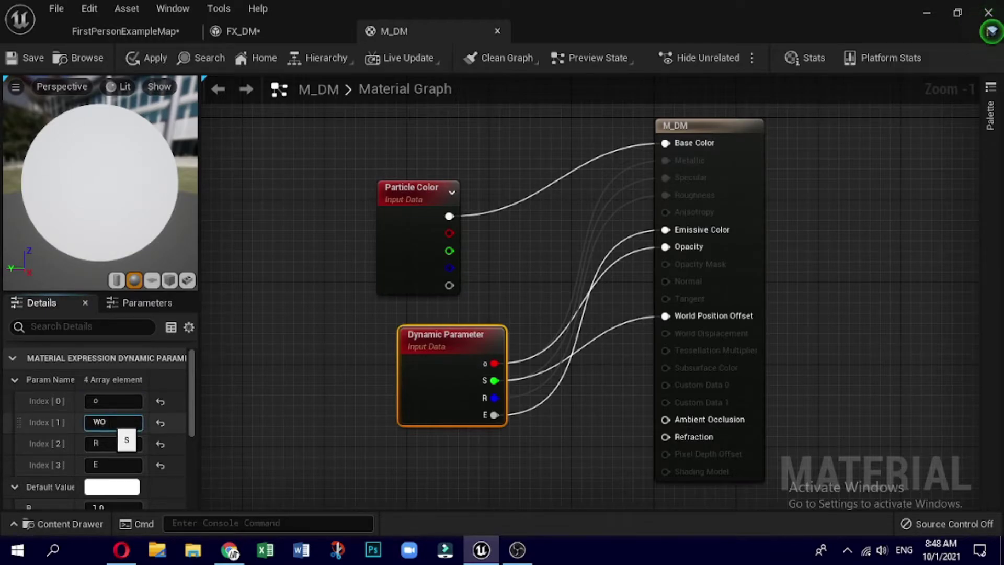
type("WOP")
left_click(268, 378)
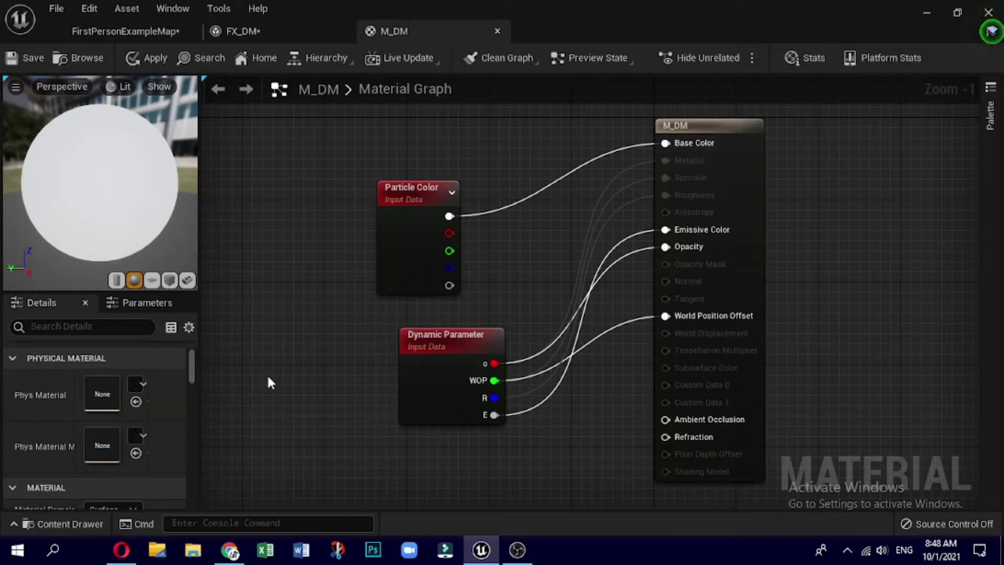
left_click(264, 29)
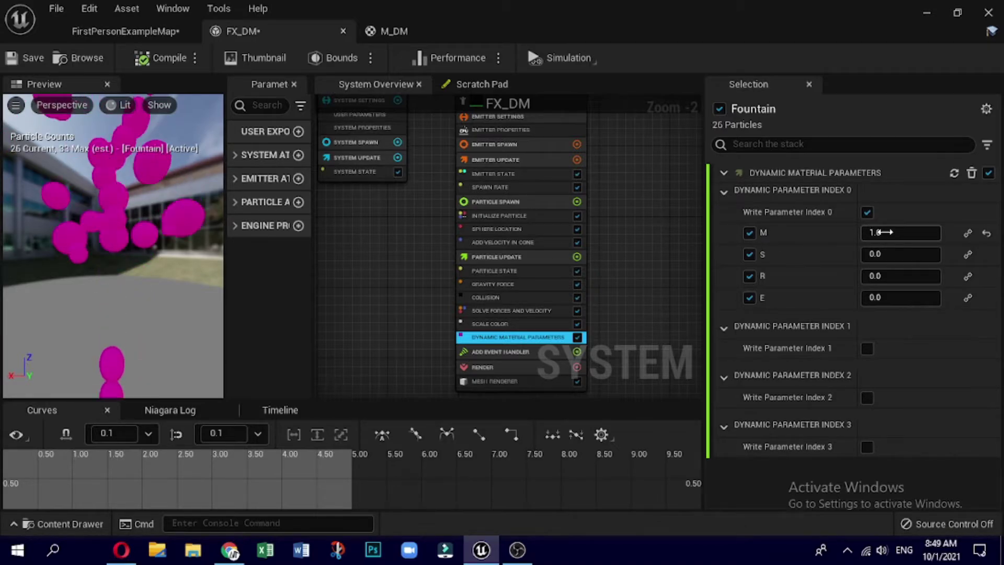
Try first-channel values of 0.5 and 0.0, then apply 0.5 again.
left_click(878, 233)
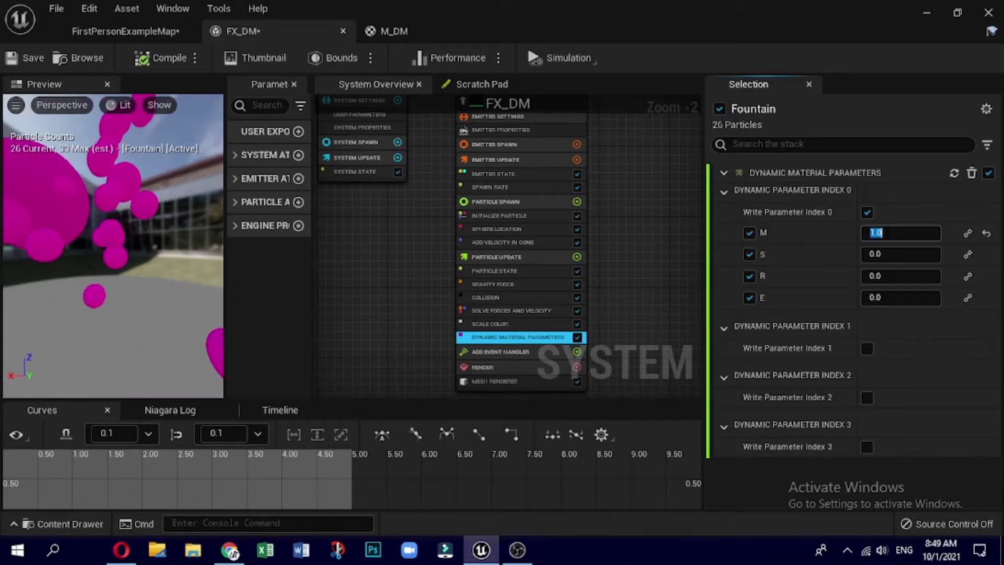
type(".5")
key("Return")
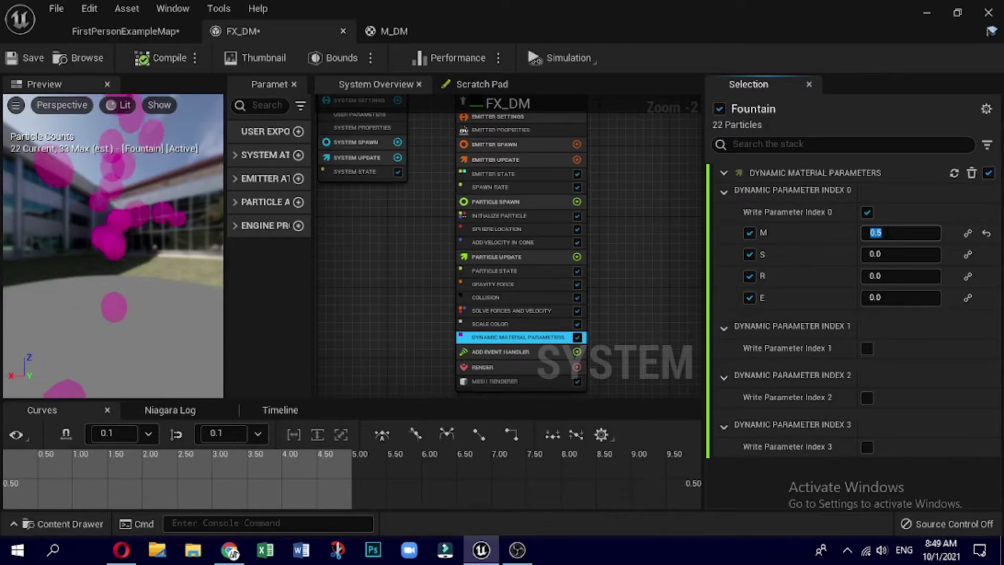
type("0")
left_click(934, 199)
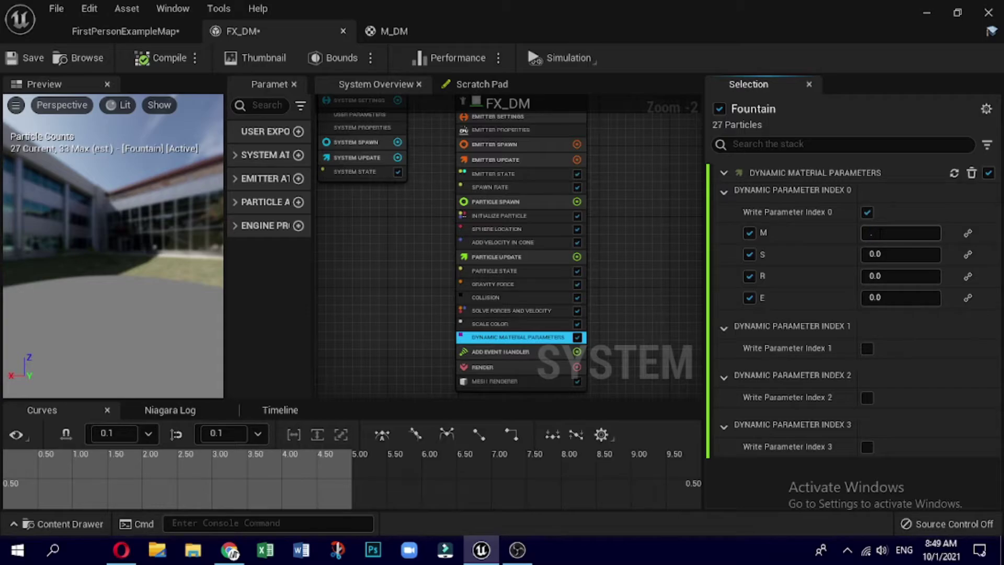
left_click(927, 195)
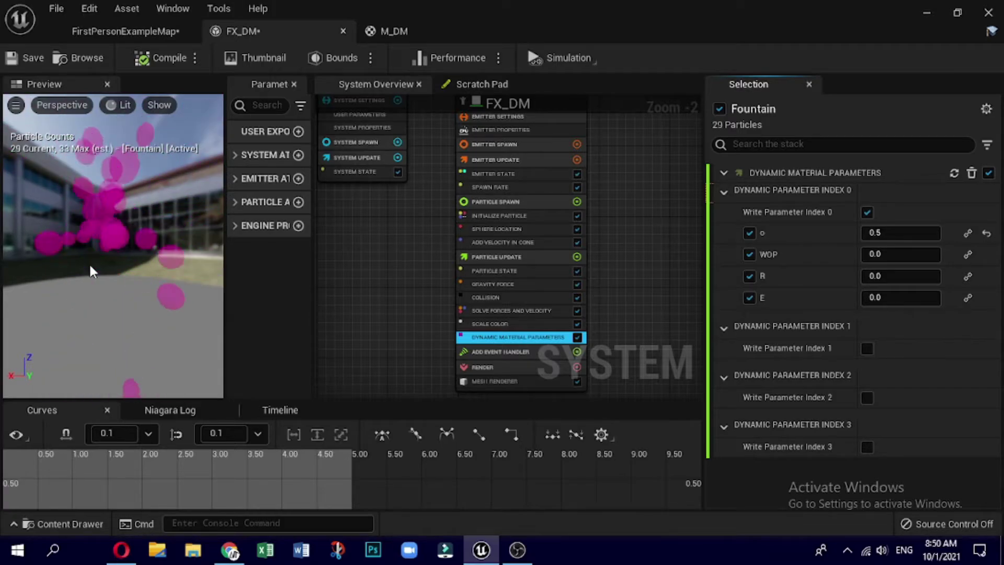
Float FX_DM over the level, raise WOP to about 0.2, and face the fountain.
left_click_drag(265, 27, 448, 106)
left_click(84, 30)
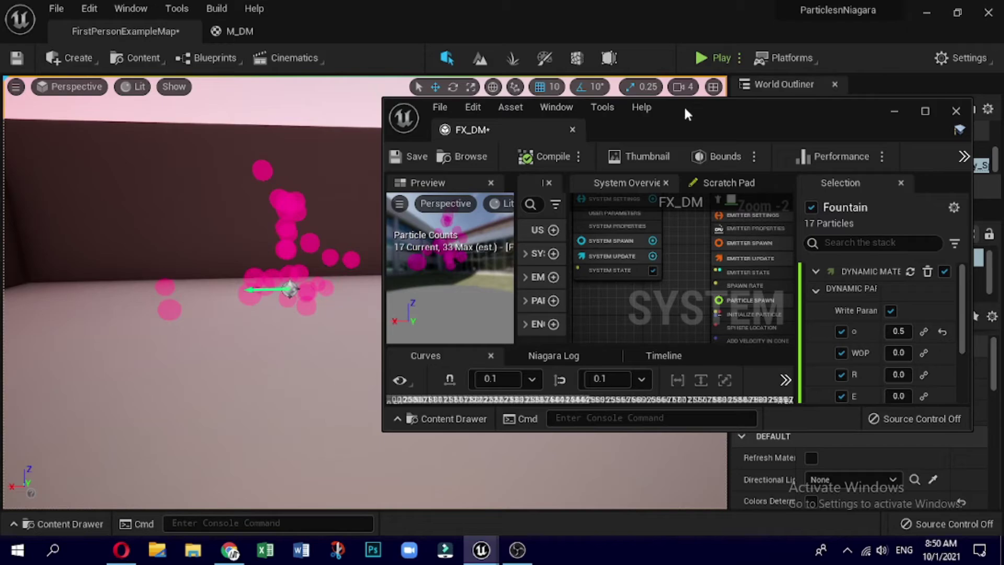
left_click_drag(684, 106, 725, 90)
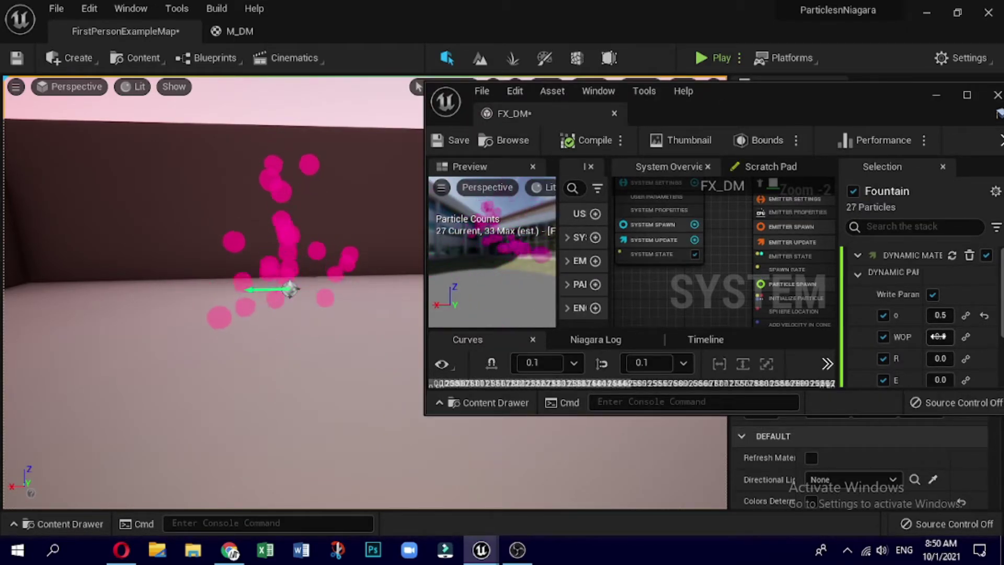
left_click_drag(939, 336, 948, 336)
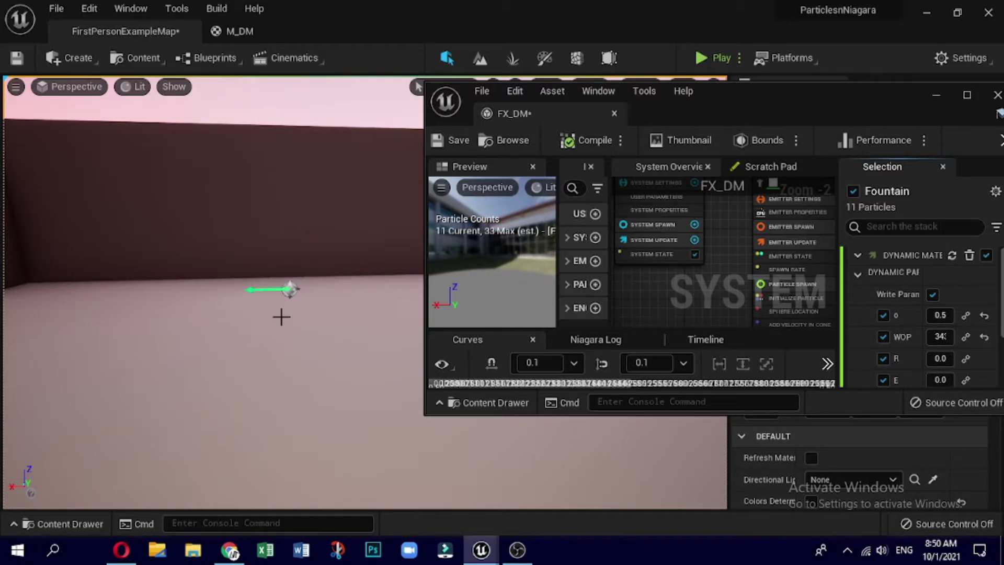
right_click_drag(282, 317, 264, 333)
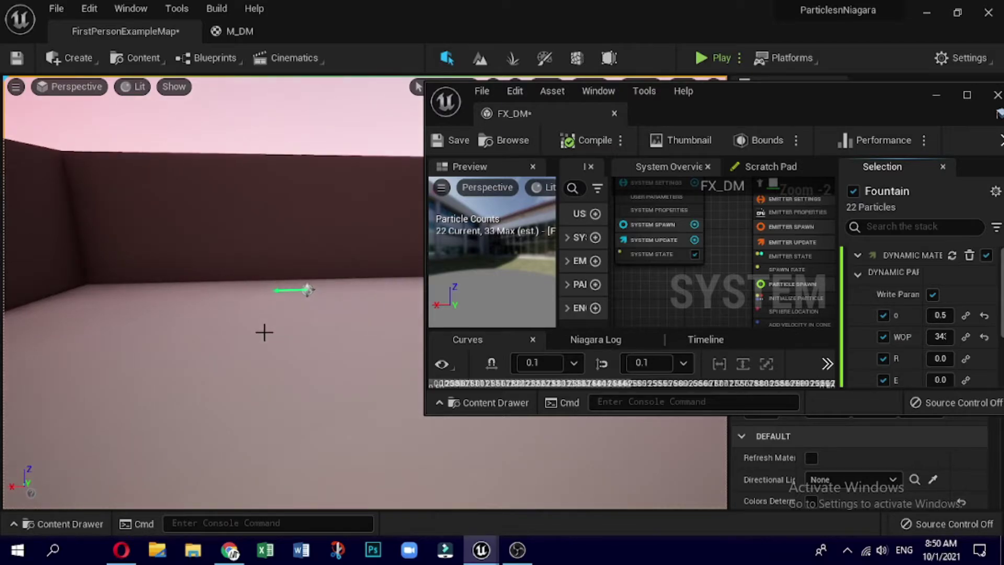
left_click(937, 96)
right_click_drag(130, 429, 134, 423)
key("alt+Tab")
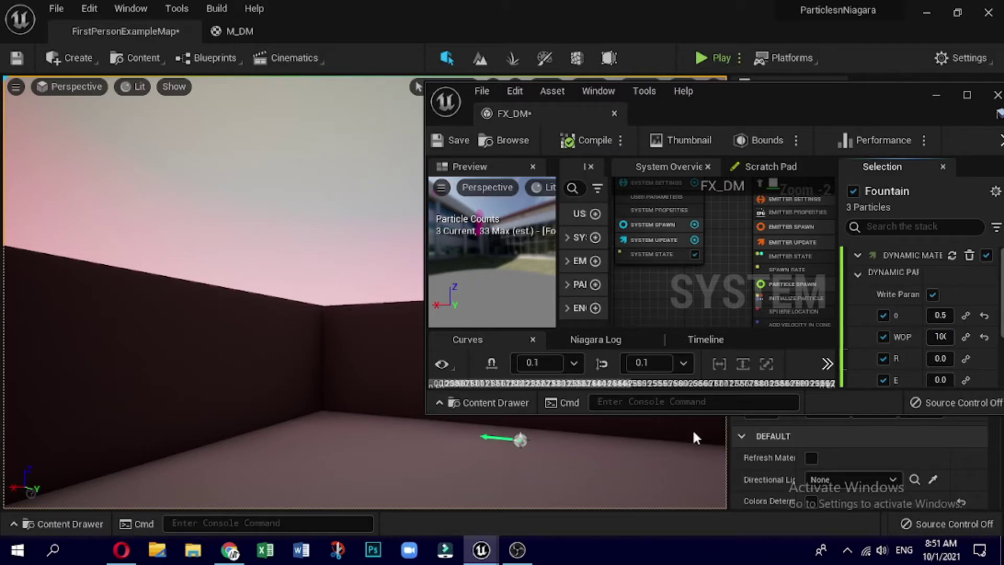
right_click_drag(342, 445, 494, 413)
Try WOP at 200, reset WOP and o to defaults, and re-dock FX_DM.
left_click(941, 336)
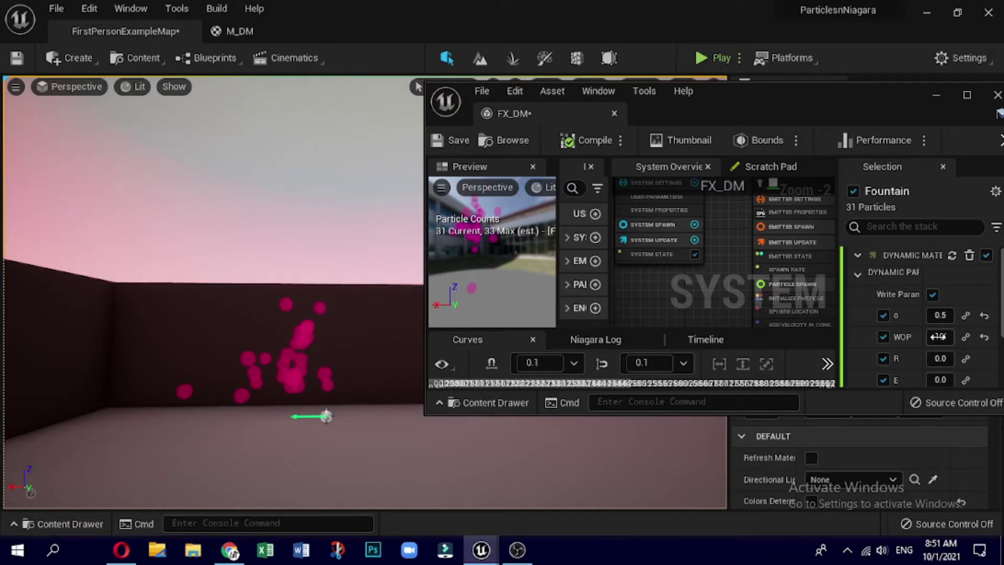
type("200")
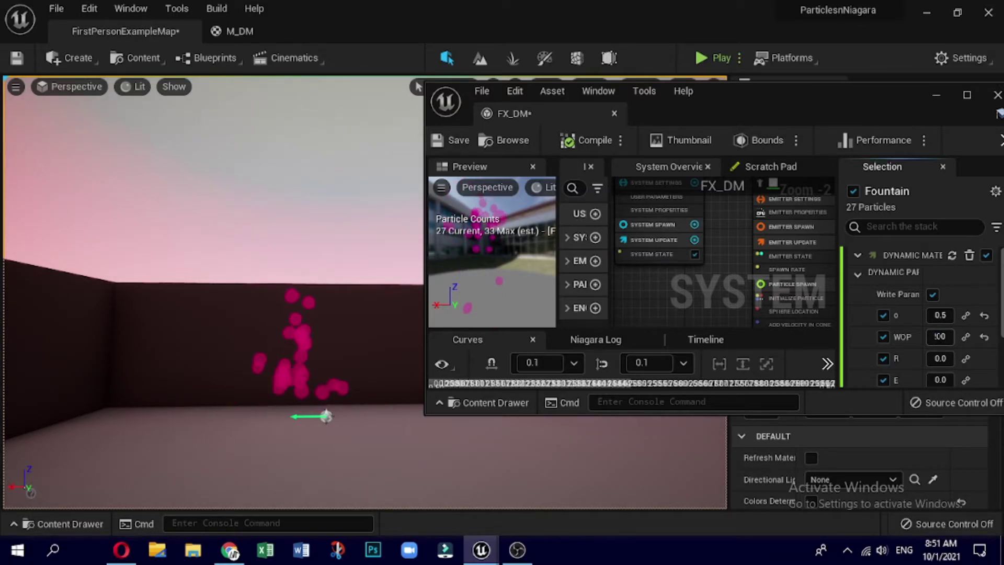
key("Return")
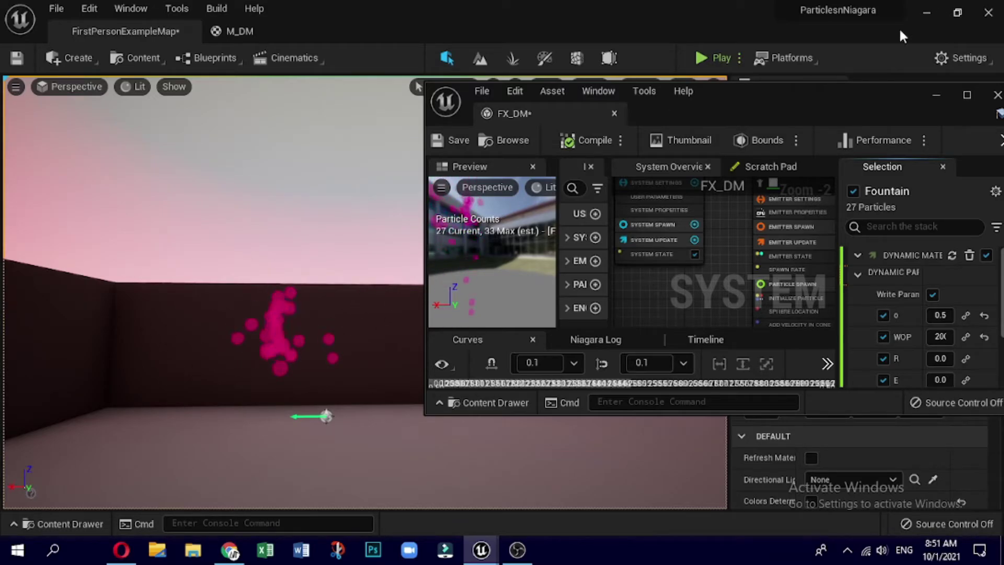
left_click(984, 337)
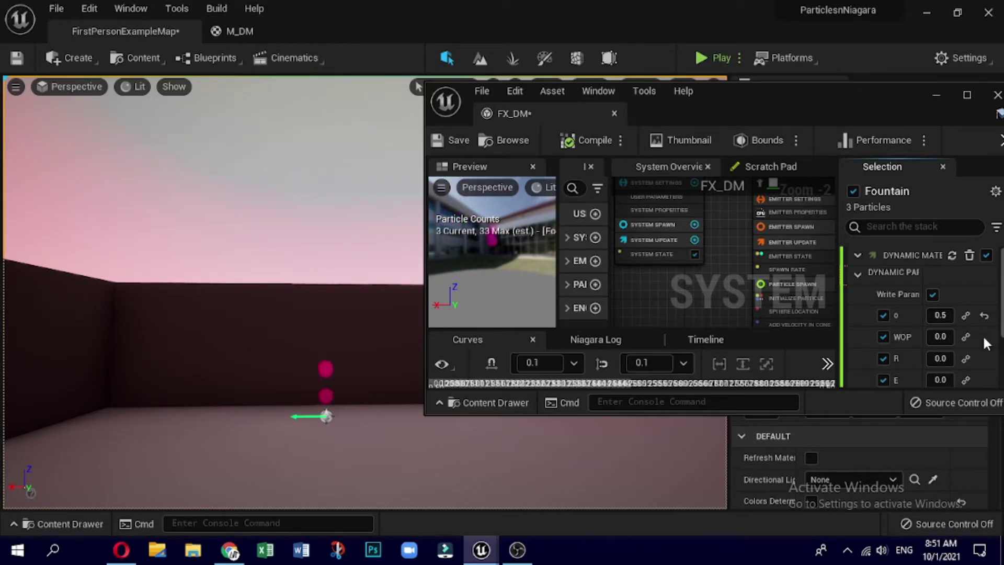
left_click(985, 315)
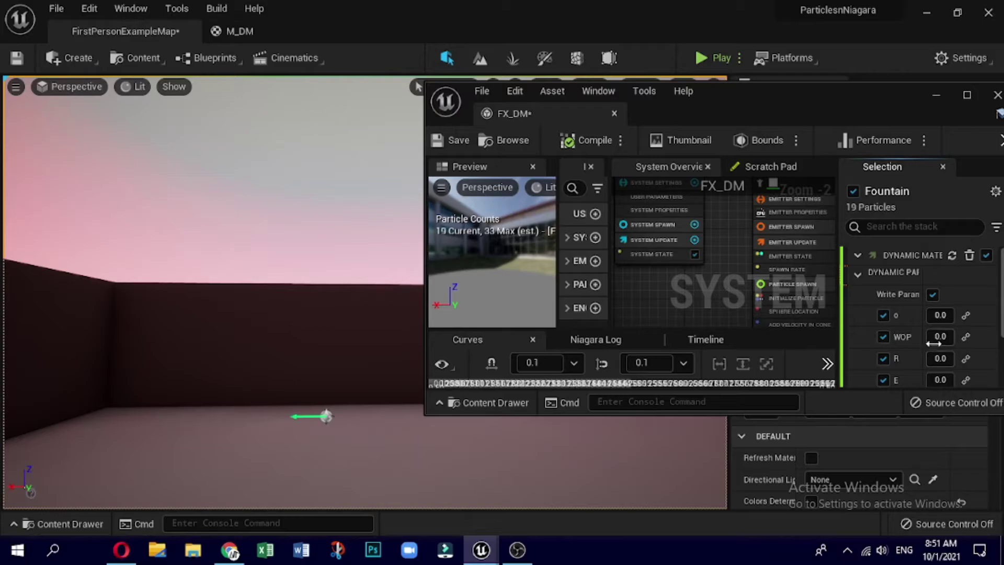
left_click_drag(557, 108, 315, 30)
Switch M_DM's Blend Mode from Translucent to Masked and return to FX_DM.
left_click(389, 29)
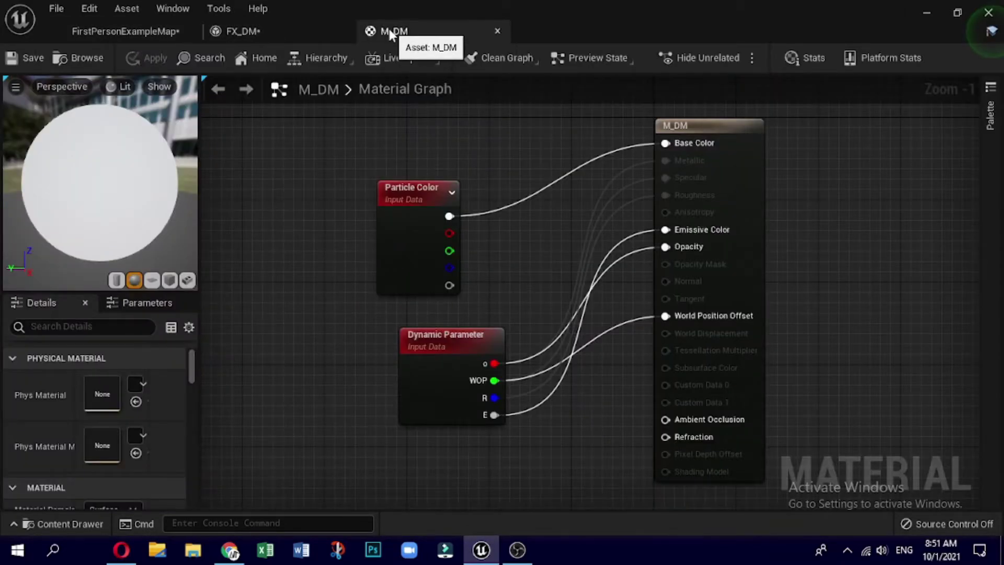
scroll(148, 448, "down", 2)
left_click(128, 459)
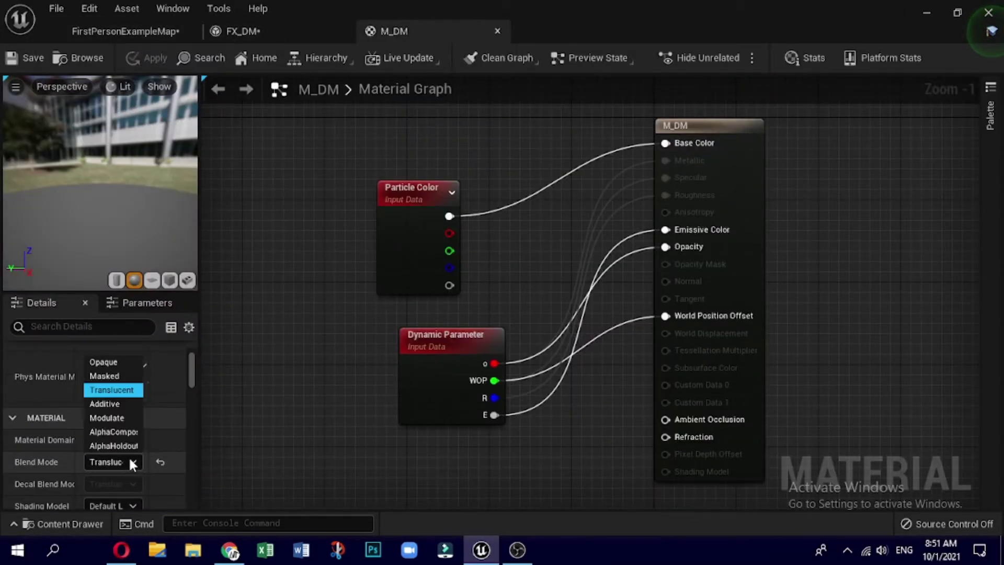
left_click(112, 377)
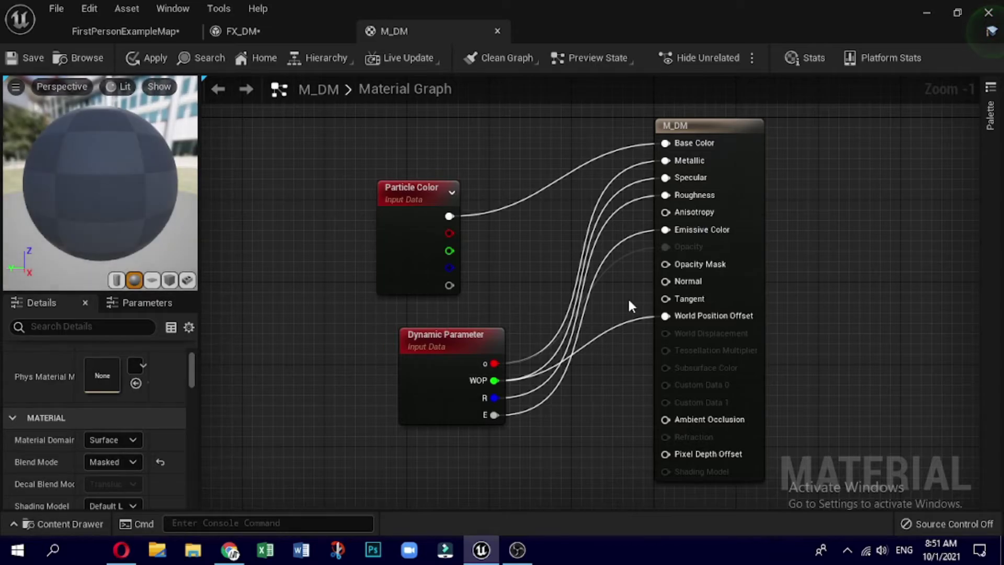
left_click(244, 31)
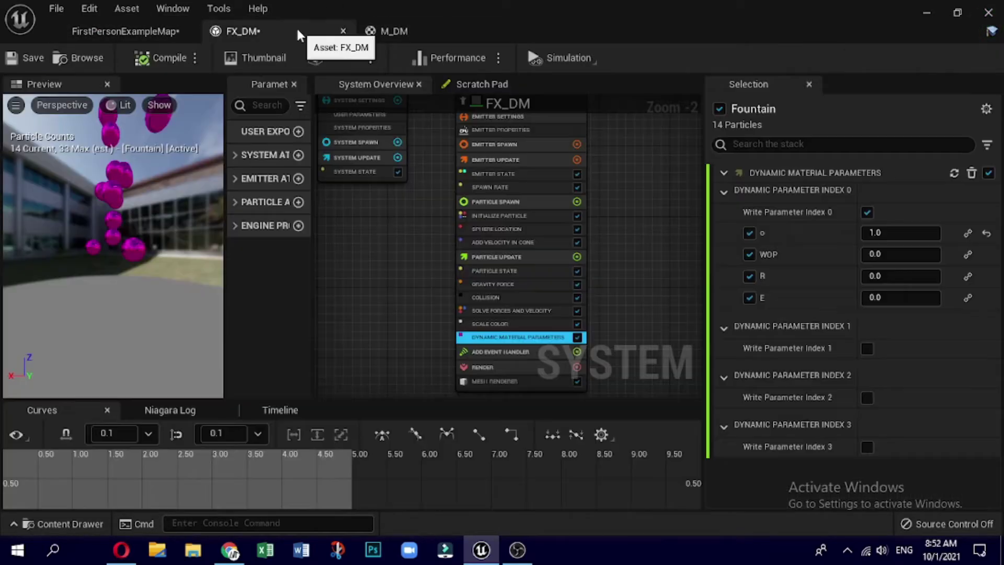
Make the o and WOP inputs read from new User parameters.
left_click(968, 233)
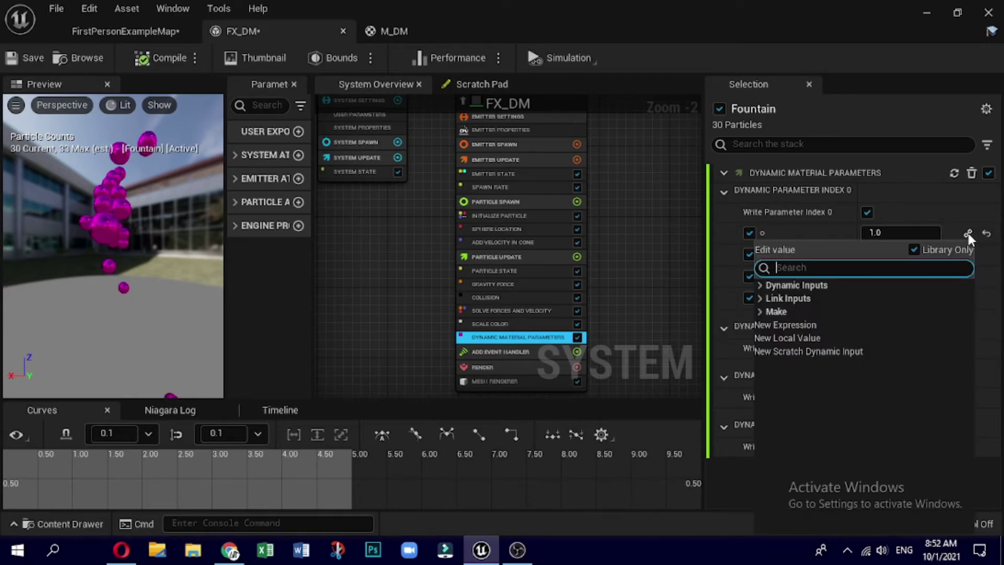
left_click(761, 311)
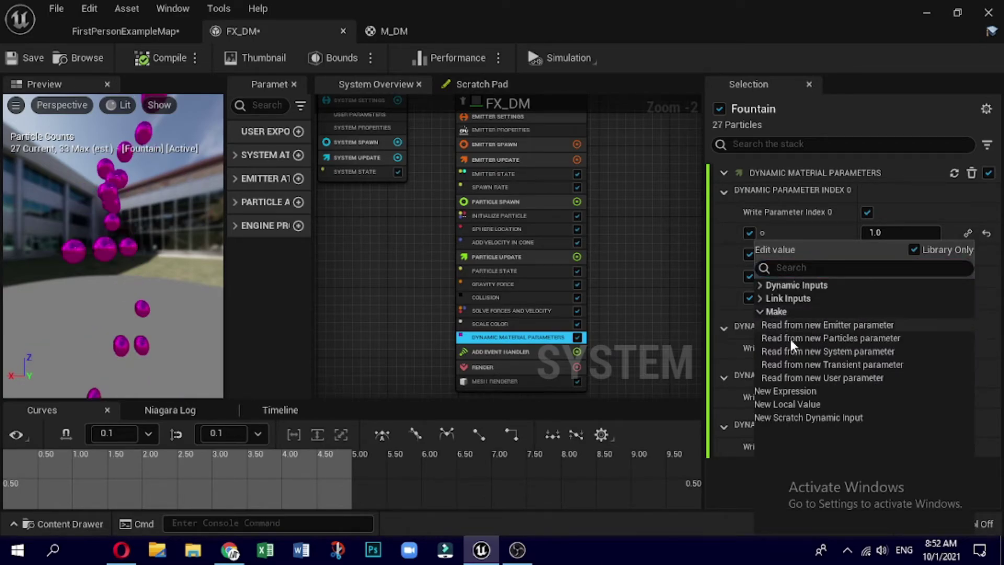
left_click(778, 377)
left_click(968, 252)
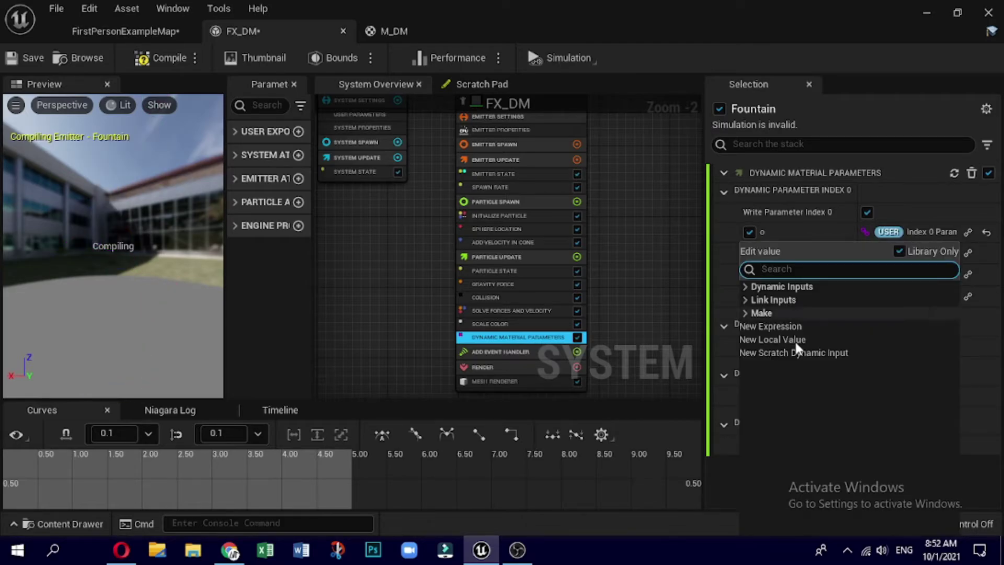
left_click(747, 310)
left_click(832, 377)
Make R and E read from new User parameters, save FX_DM, and return to the level.
left_click(968, 272)
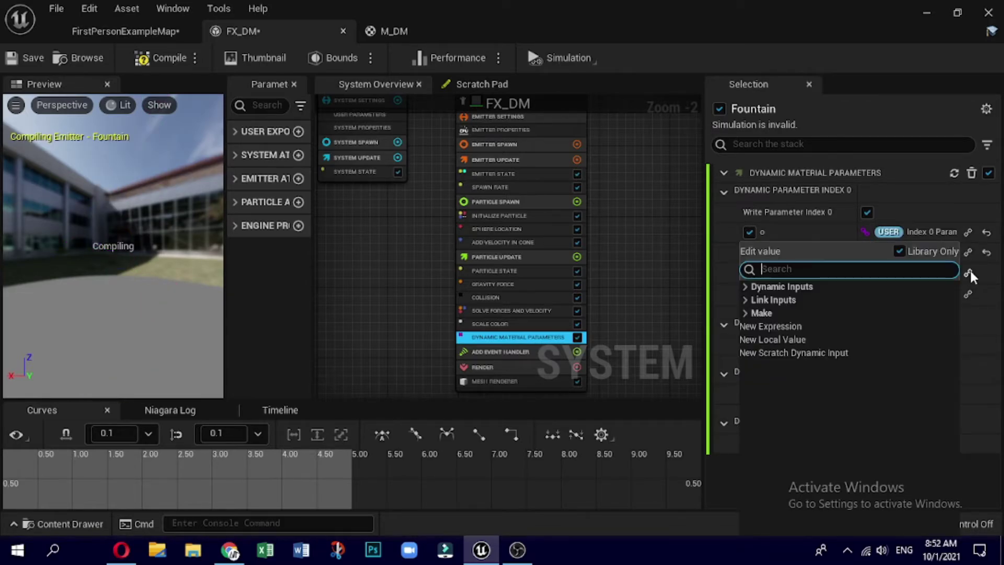
left_click(751, 310)
left_click(854, 370)
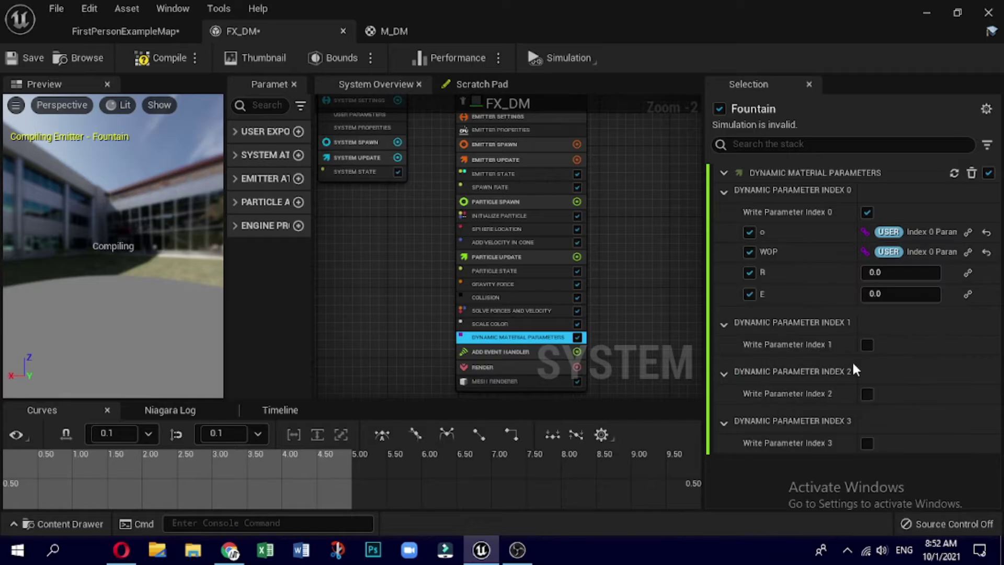
left_click(968, 294)
left_click(747, 313)
left_click(827, 372)
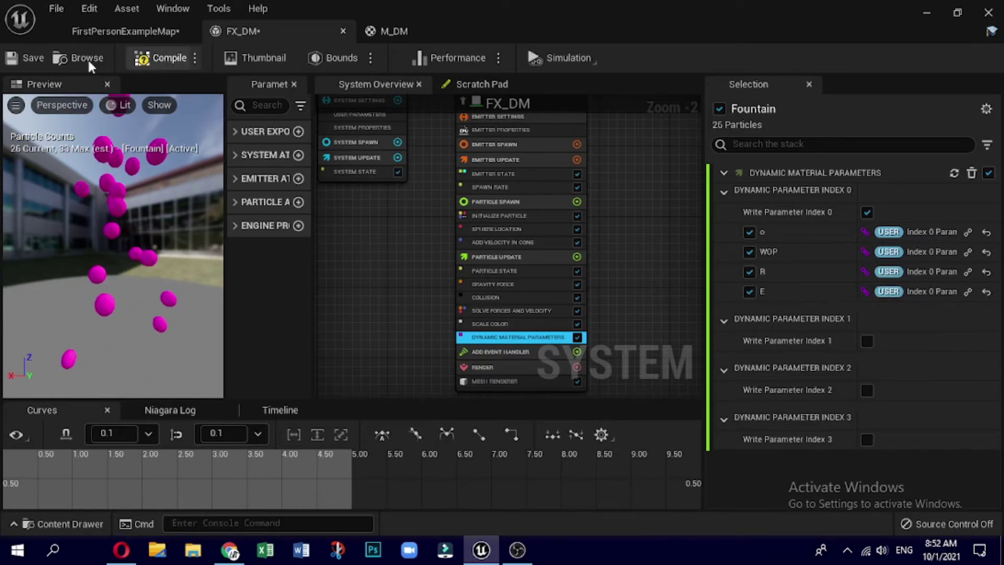
left_click(24, 59)
left_click(106, 30)
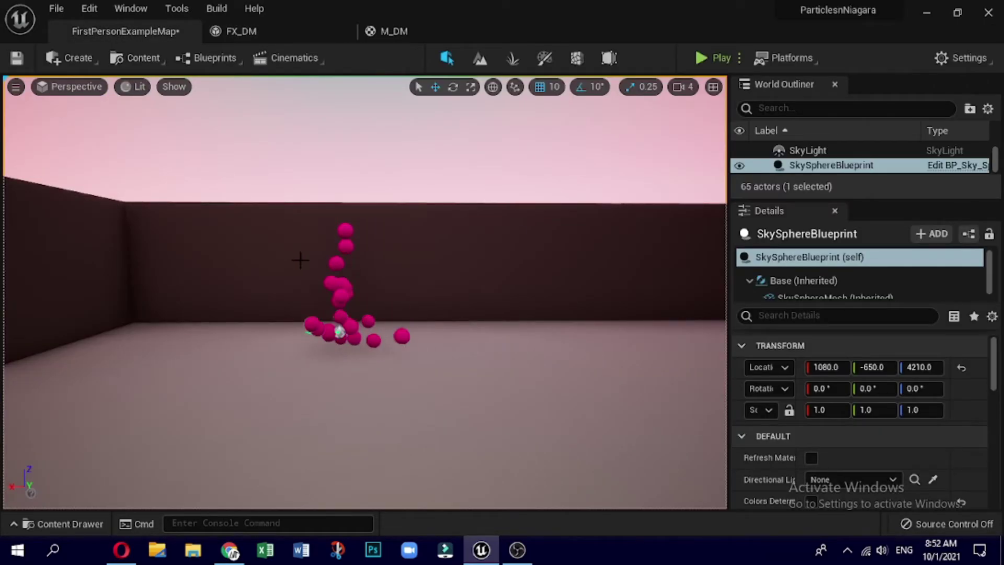
Select the FX_DM actor and set its Index 0 overrides to 0.84, 0.0, 1.0 and 1.0.
scroll(339, 280, "up", 1)
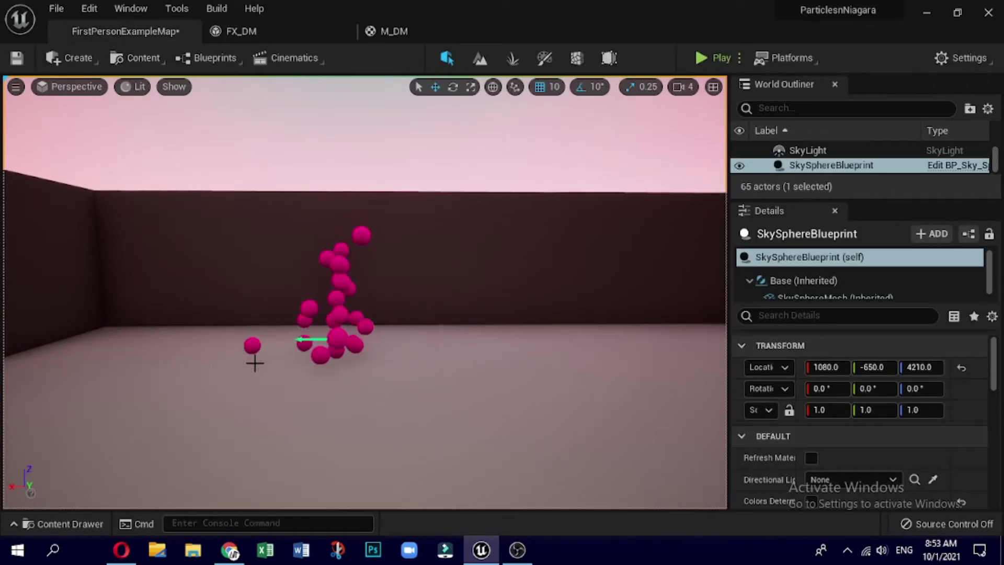
left_click(336, 341)
scroll(896, 341, "down", 8)
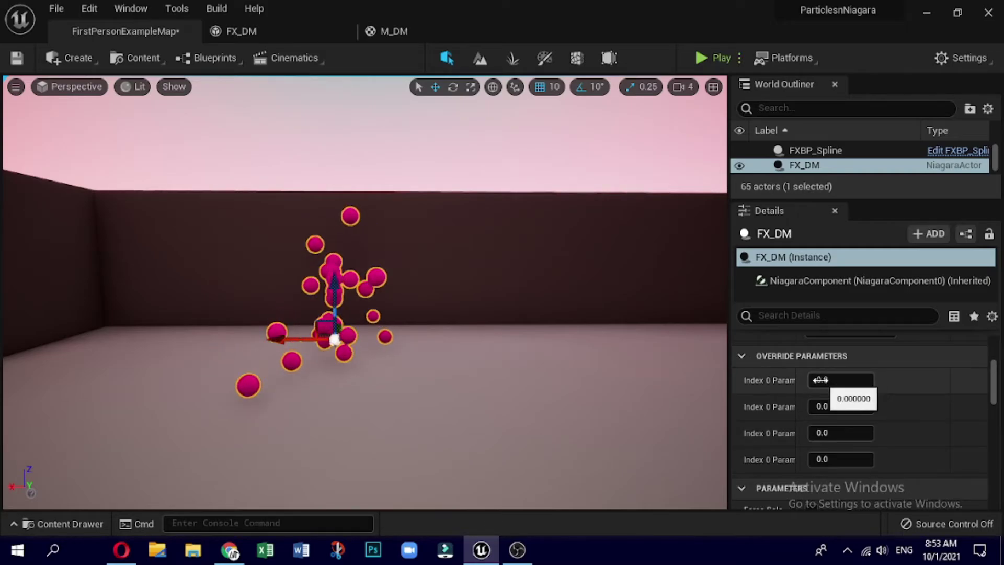
left_click_drag(837, 380, 948, 370)
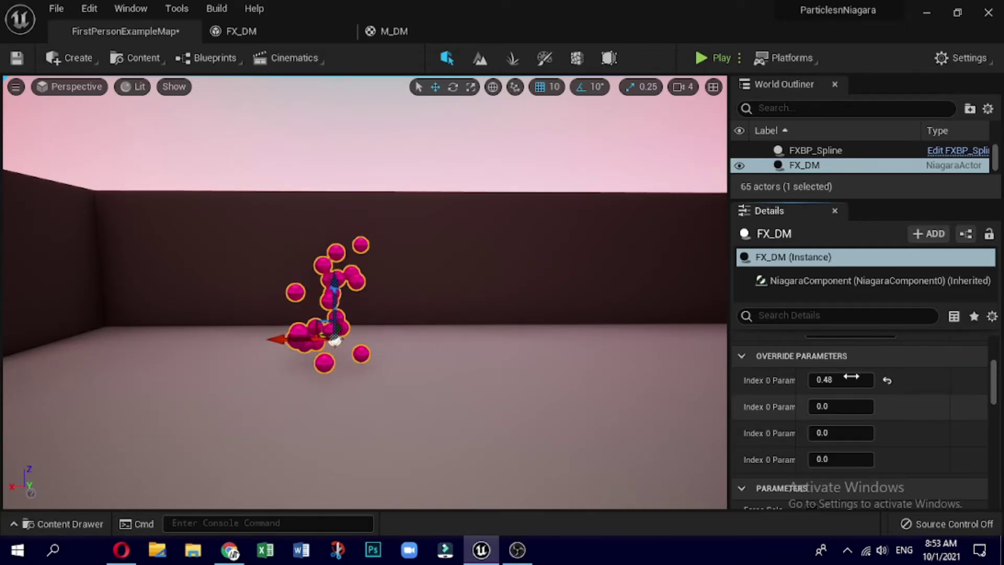
left_click_drag(841, 379, 909, 372)
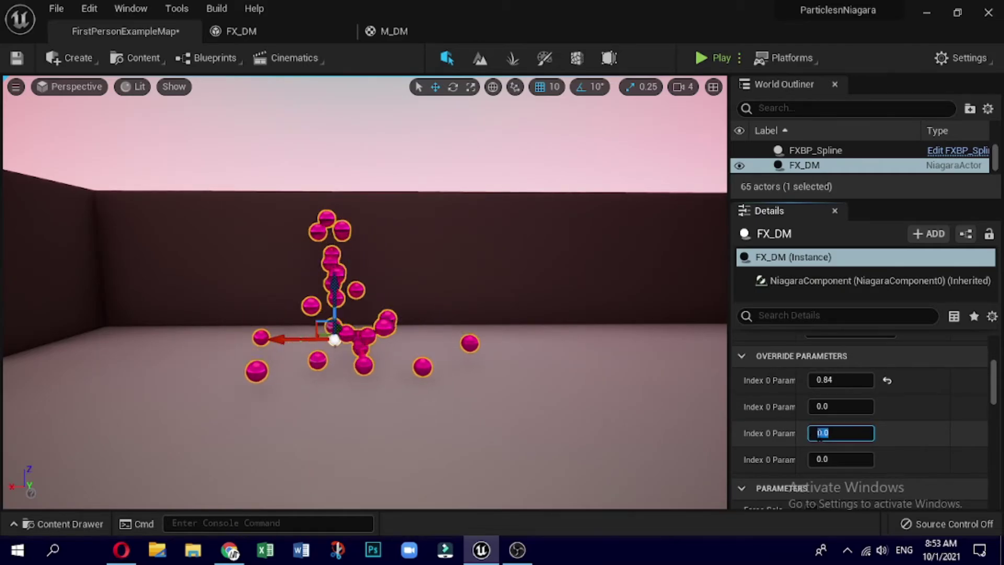
type("1")
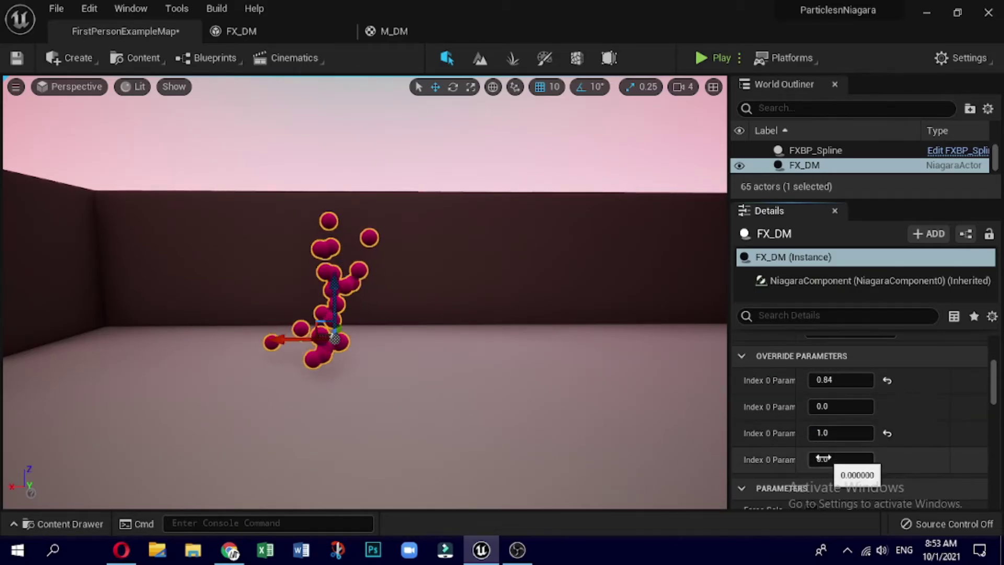
left_click(843, 455)
type("1")
key("Return")
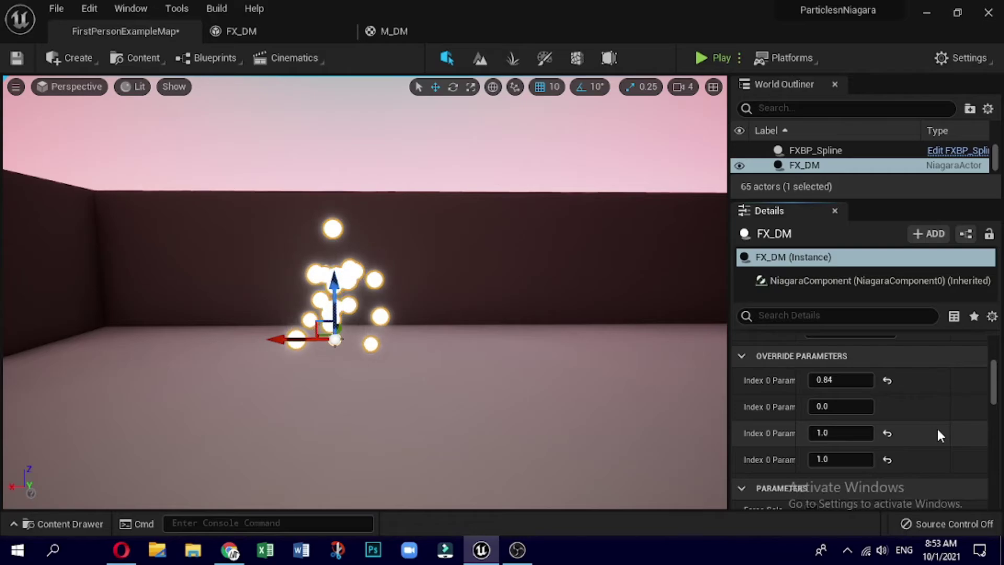
scroll(364, 402, "up", 1)
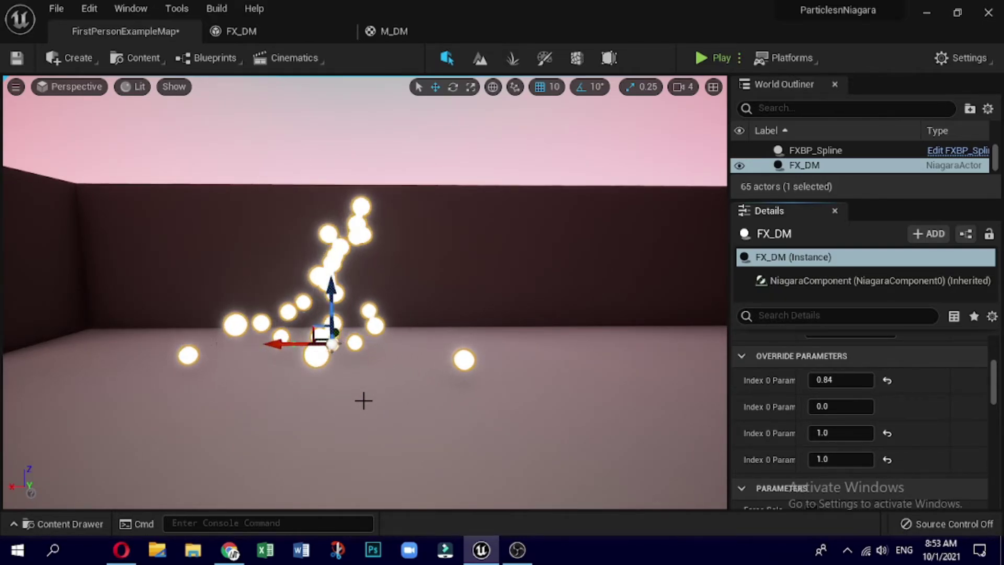
Drive FX_DM's E input with a Random Range Float from 0.0 to 1.0 and save.
left_click(273, 30)
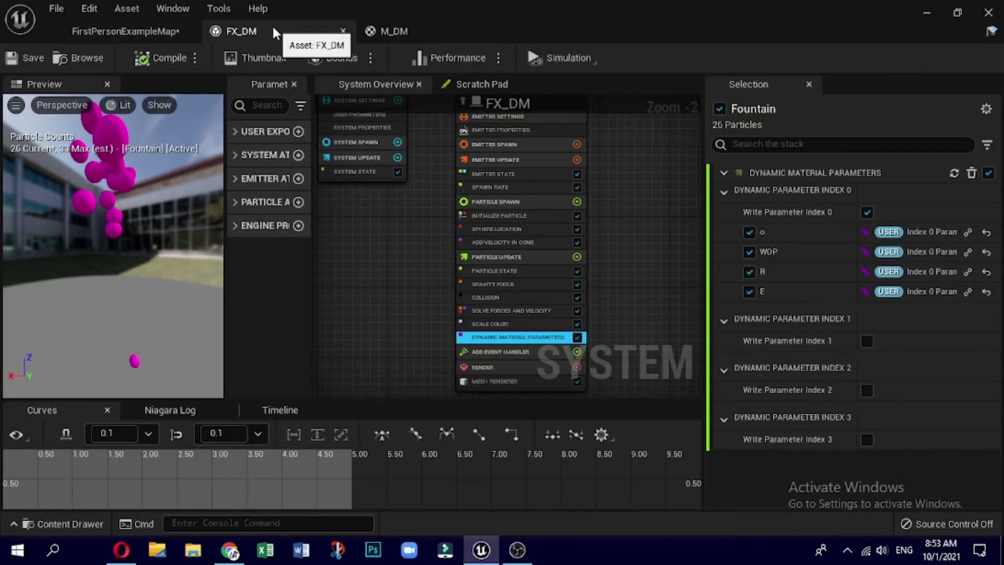
left_click(969, 289)
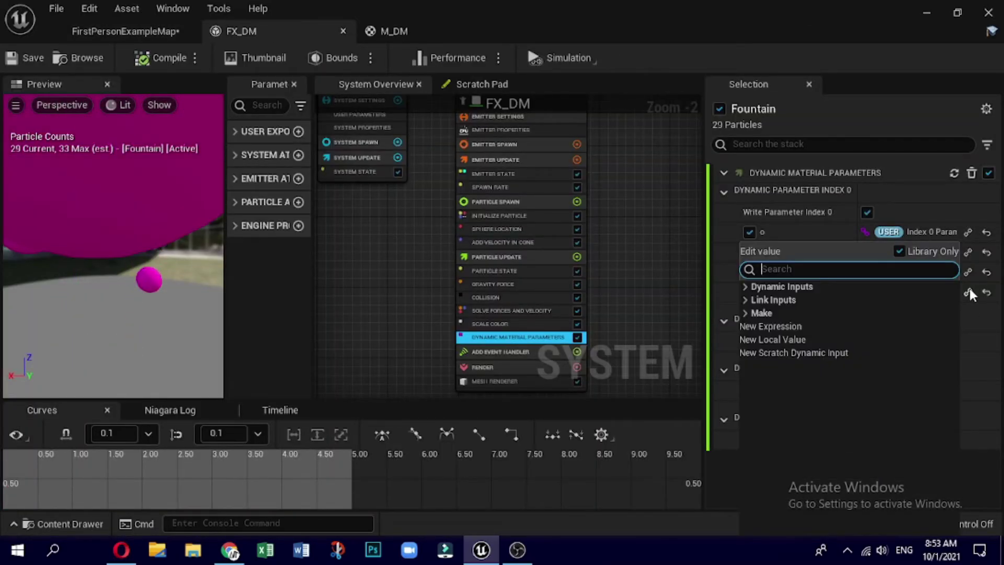
left_click(746, 286)
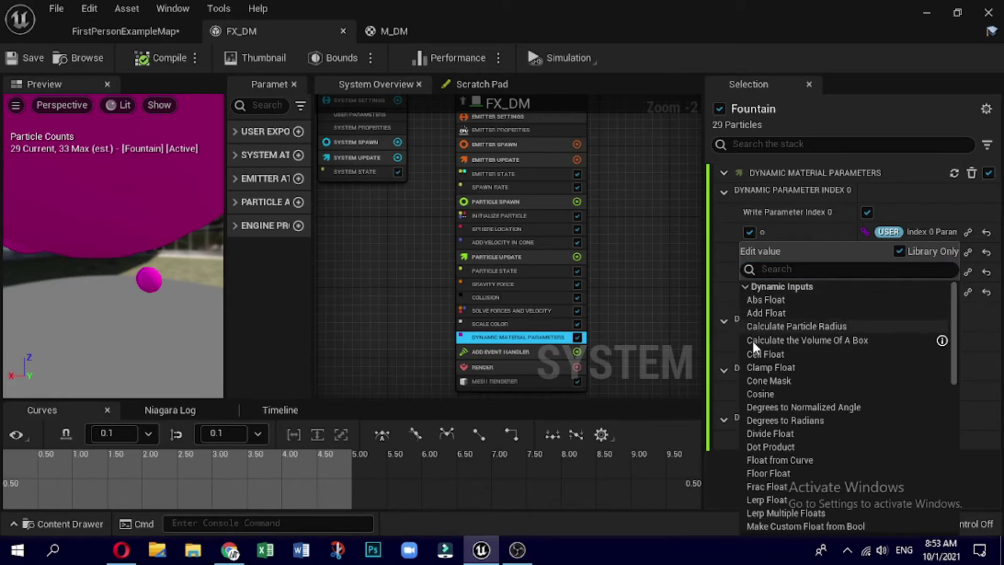
scroll(802, 439, "down", 3)
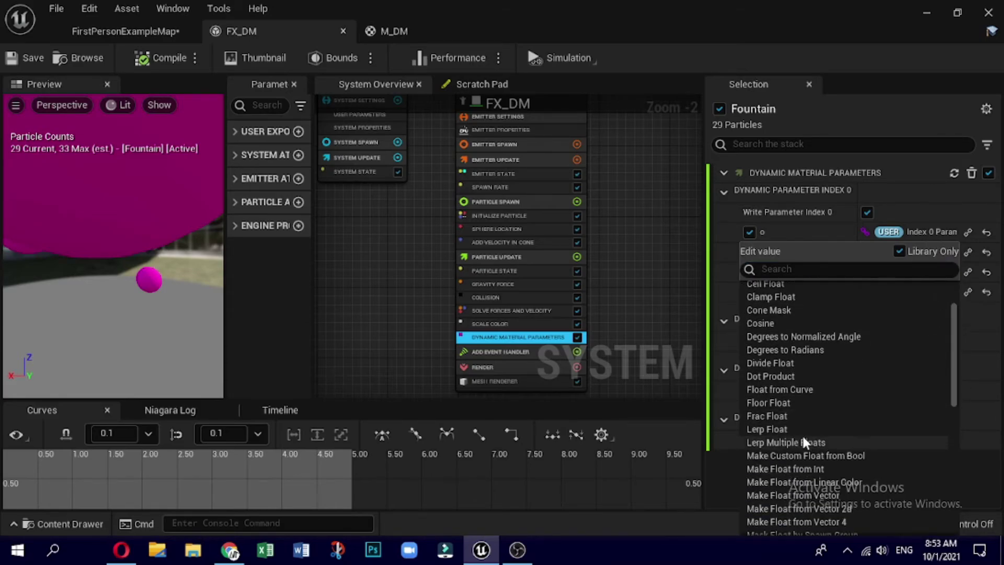
scroll(806, 440, "down", 6)
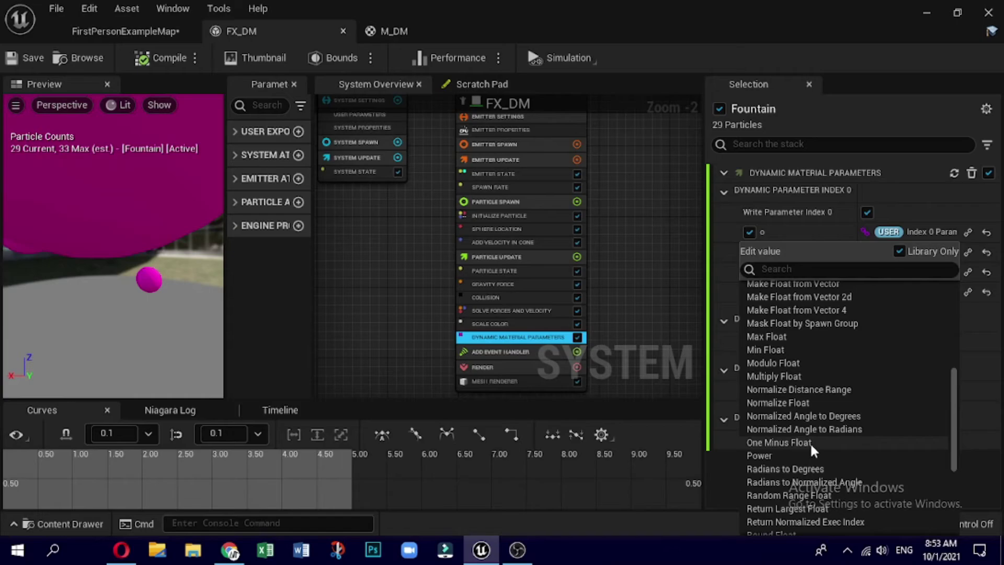
scroll(811, 444, "down", 1)
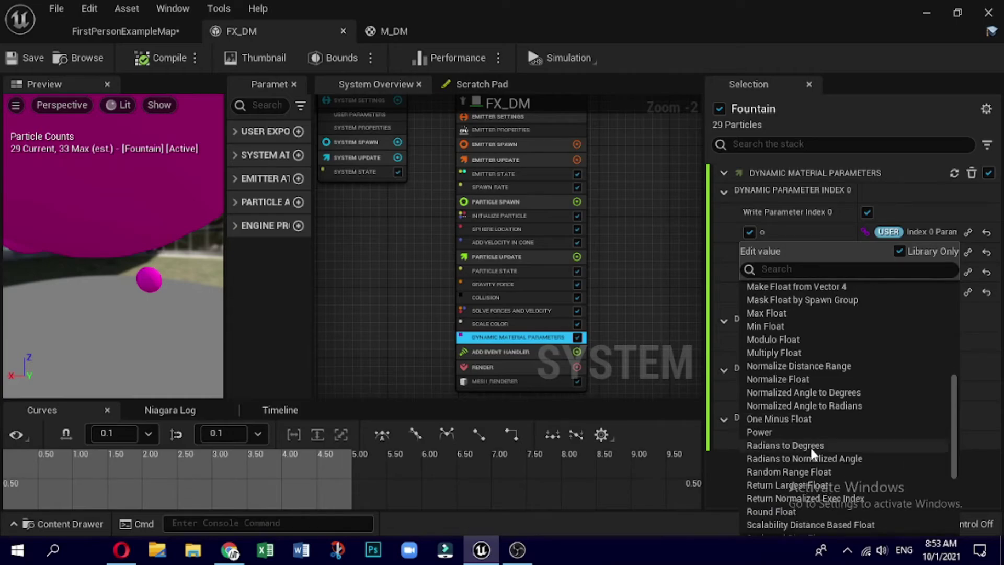
left_click(805, 472)
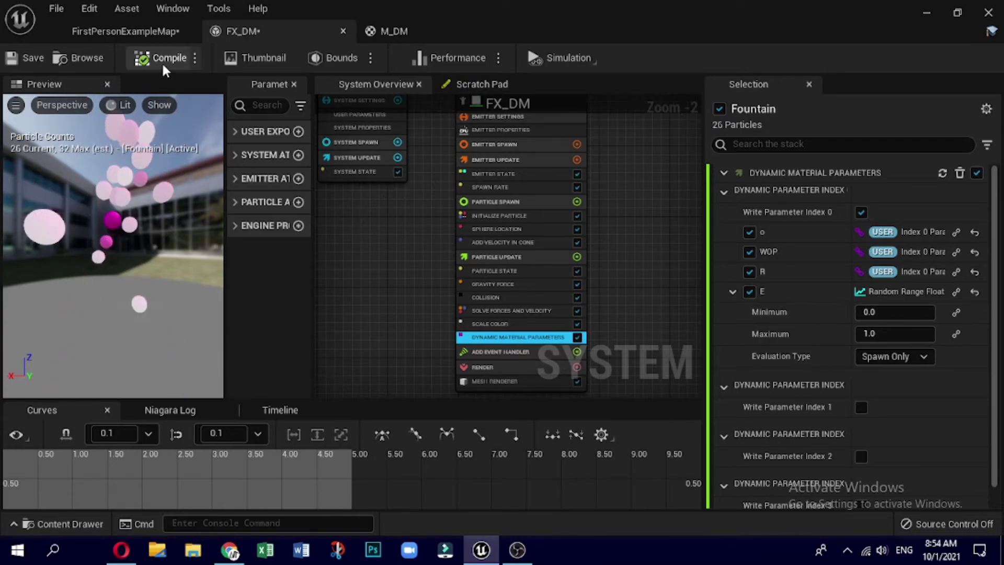
left_click(23, 55)
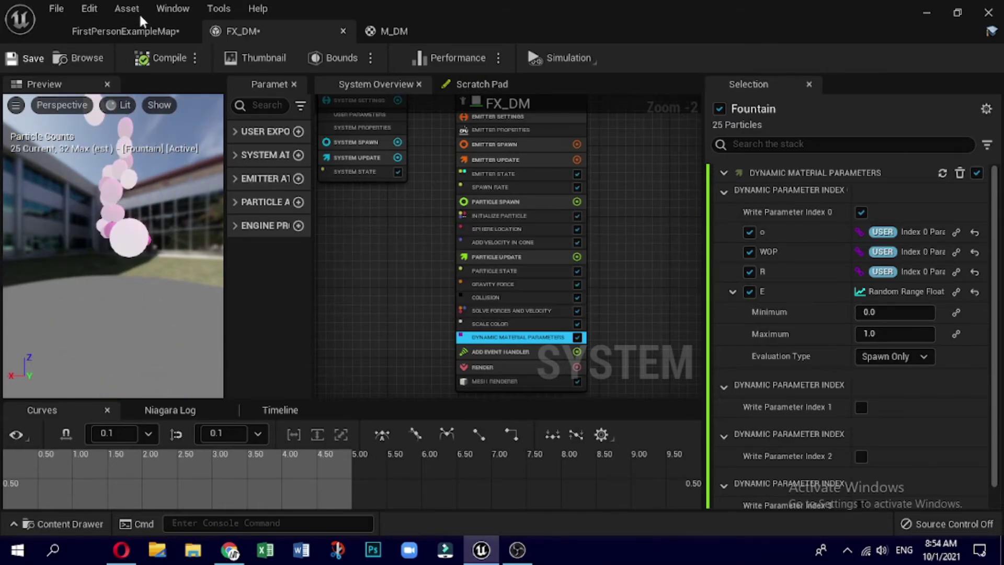
left_click(131, 29)
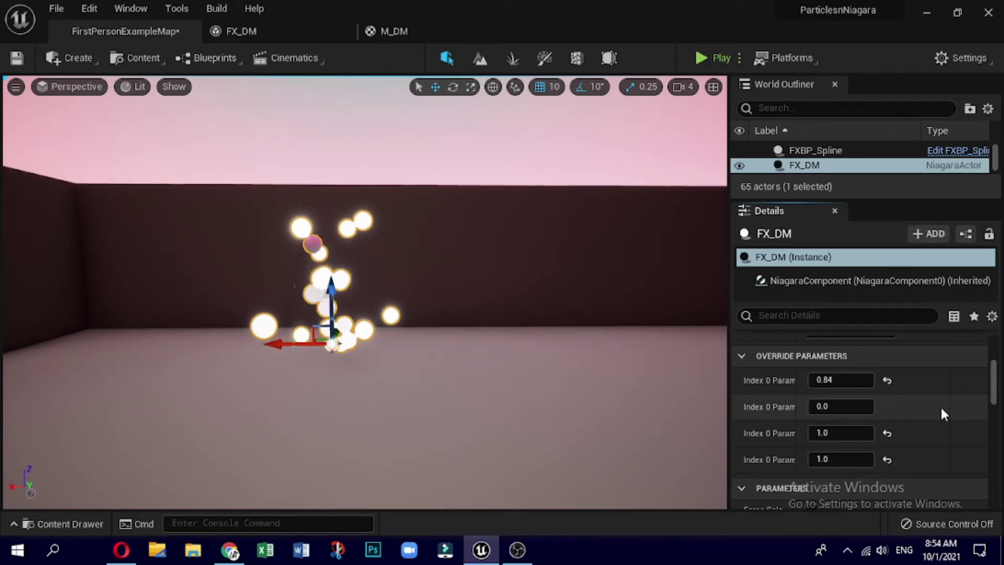
scroll(940, 406, "down", 1)
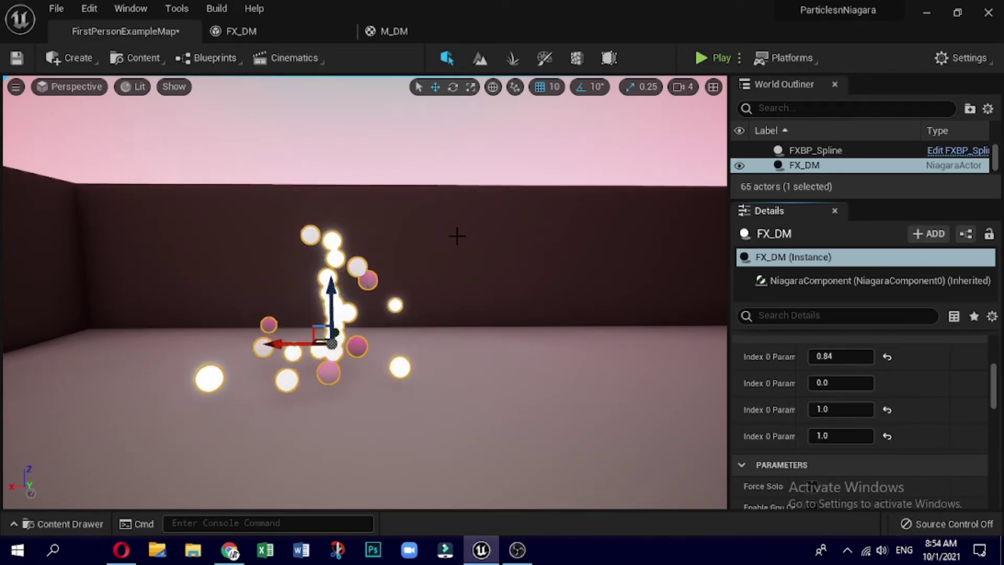
left_click(288, 34)
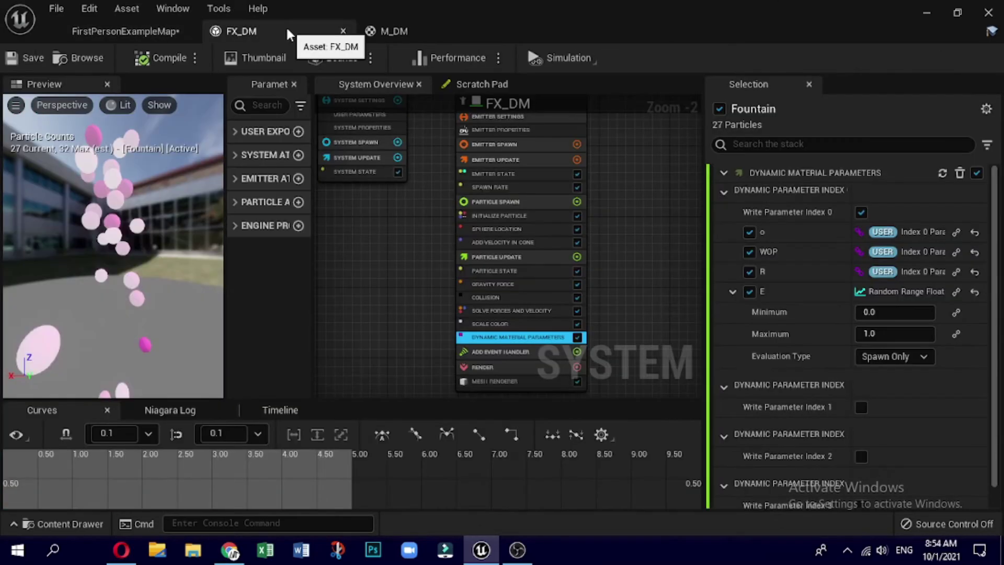
Make the random range's Minimum and Maximum read new User parameters, then save FX_DM.
left_click(956, 312)
left_click(792, 81)
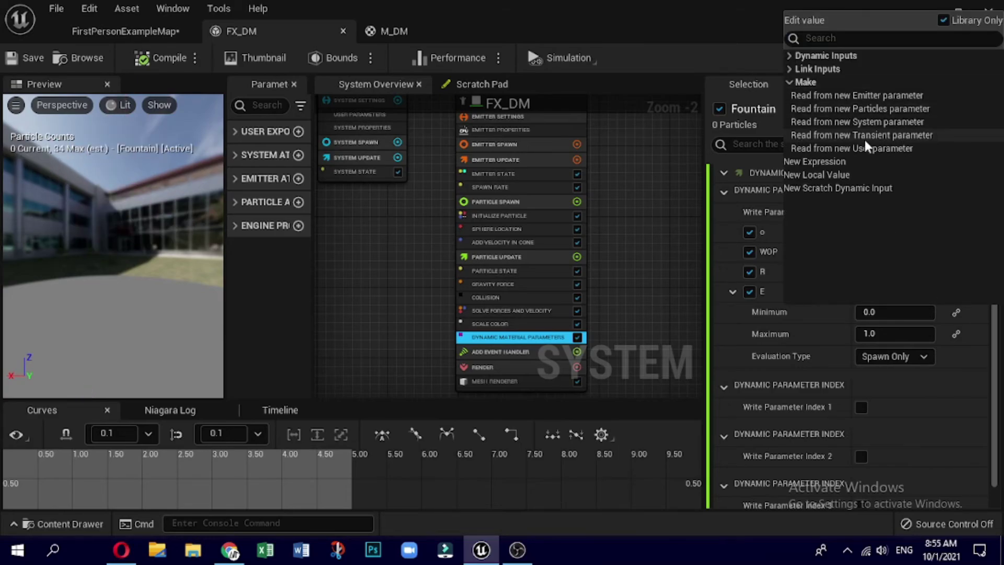
left_click(864, 145)
left_click(957, 334)
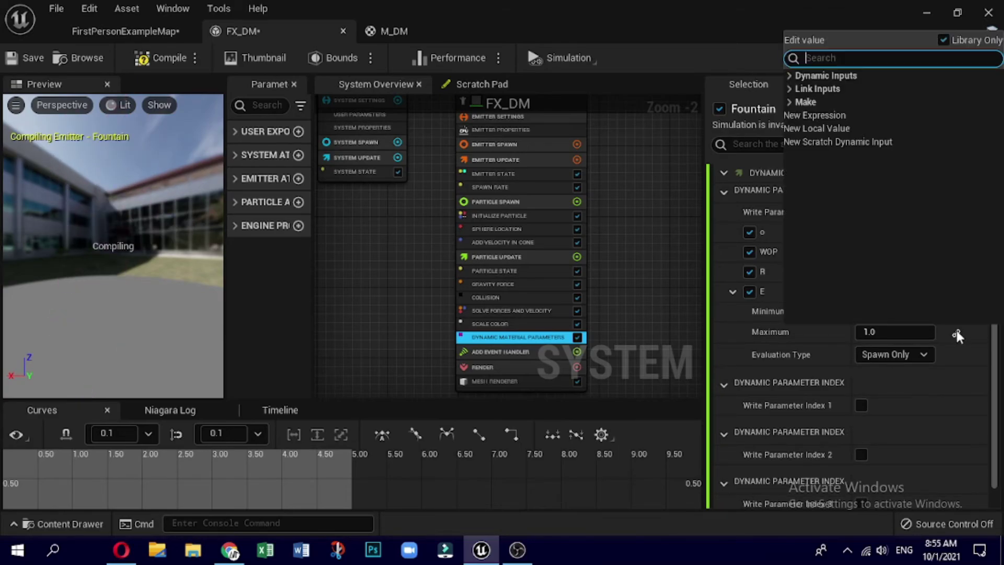
left_click(792, 102)
left_click(823, 168)
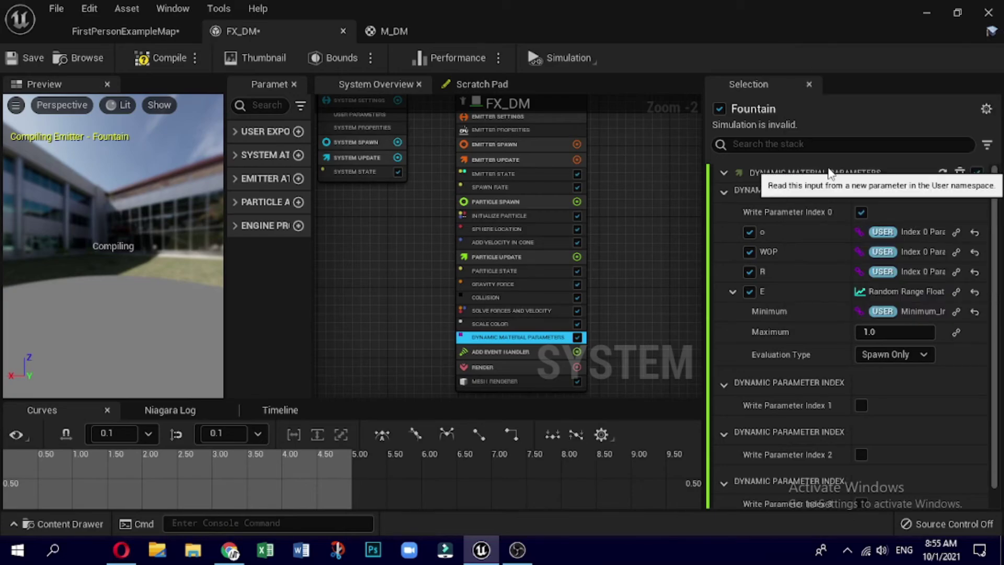
left_click(25, 58)
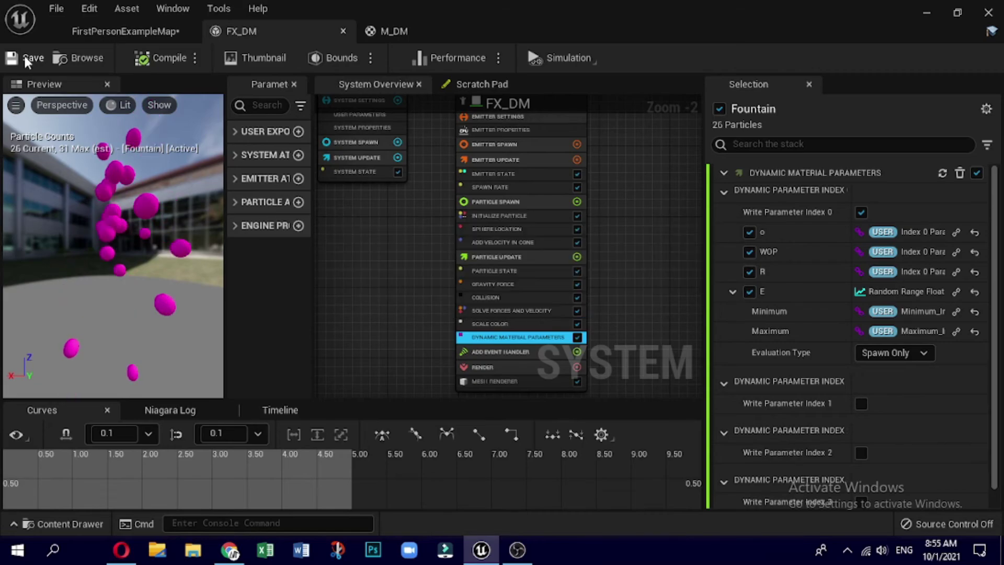
In FirstPersonExampleMap, give the FX_DM actor Minimum 0.0 and Maximum 0.3 overrides.
left_click(114, 31)
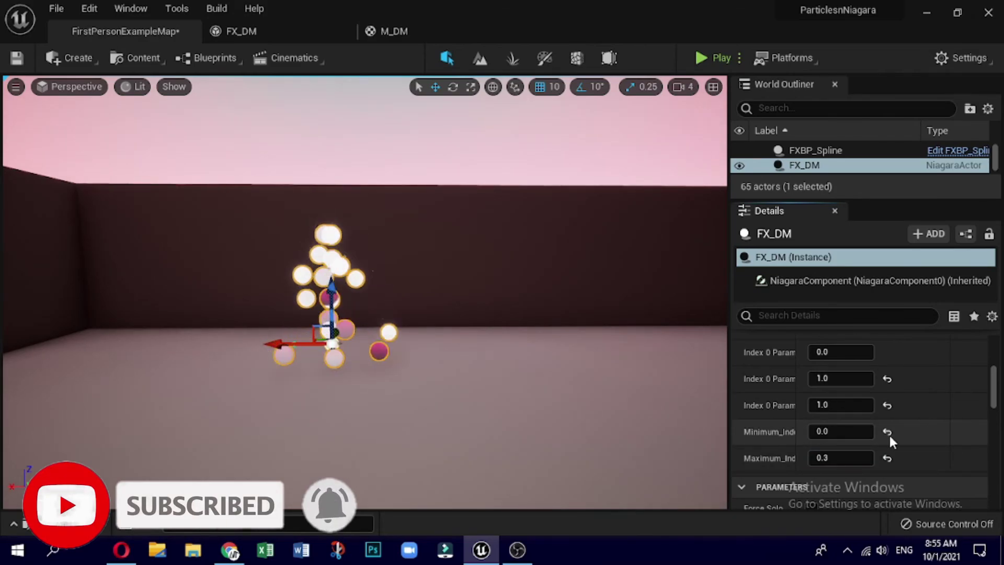
scroll(430, 277, "up", 3)
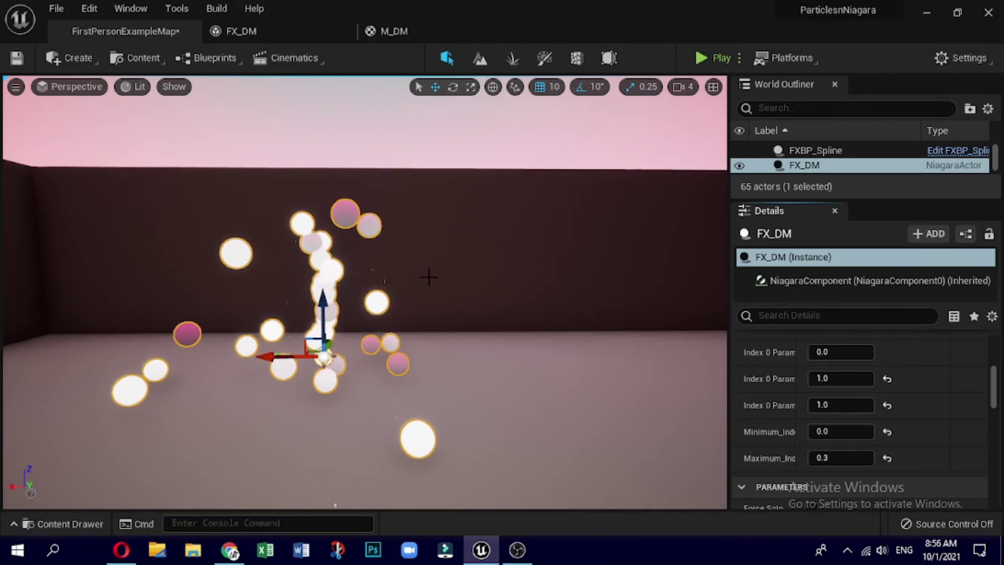